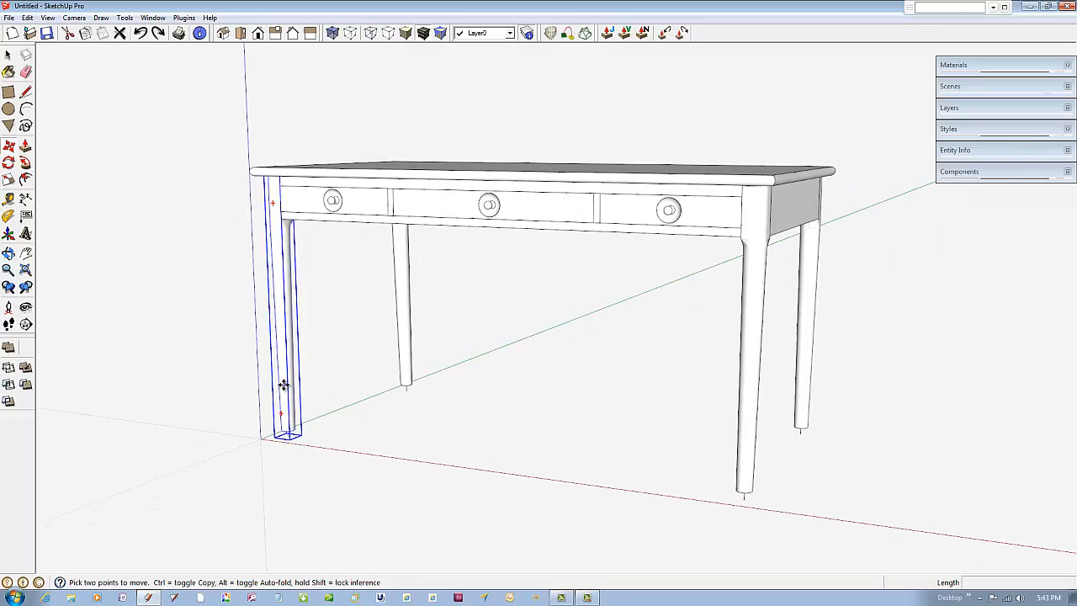
# - Hide the tabletop to expose the table's inner frame and drawers
pyautogui.scroll(4, 684, 248)
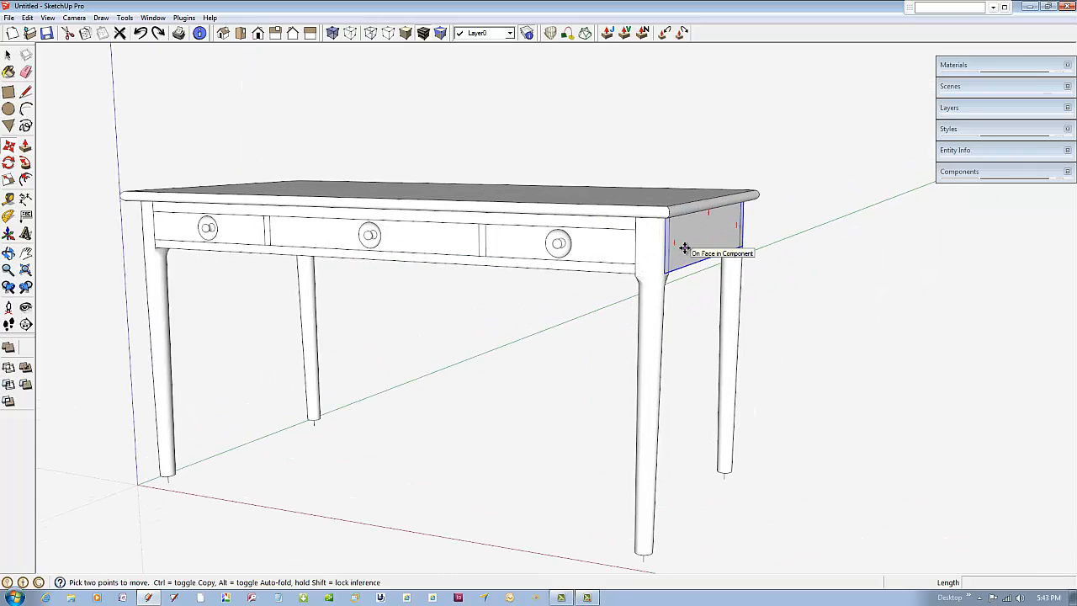
pyautogui.moveTo(682, 244); pyautogui.dragTo(608, 318, button='middle')
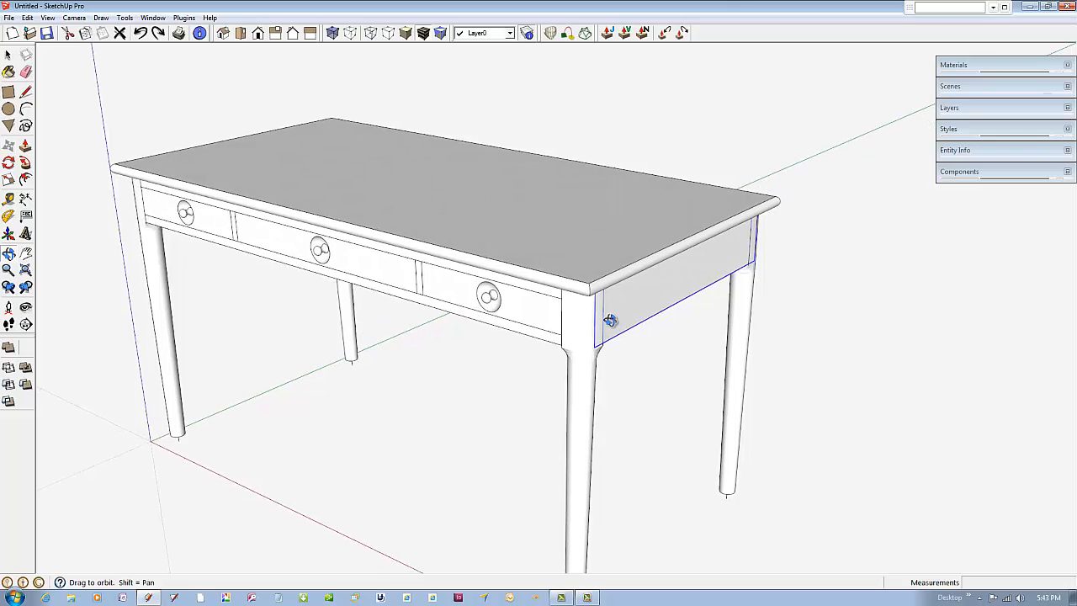
pyautogui.rightClick(440, 230)
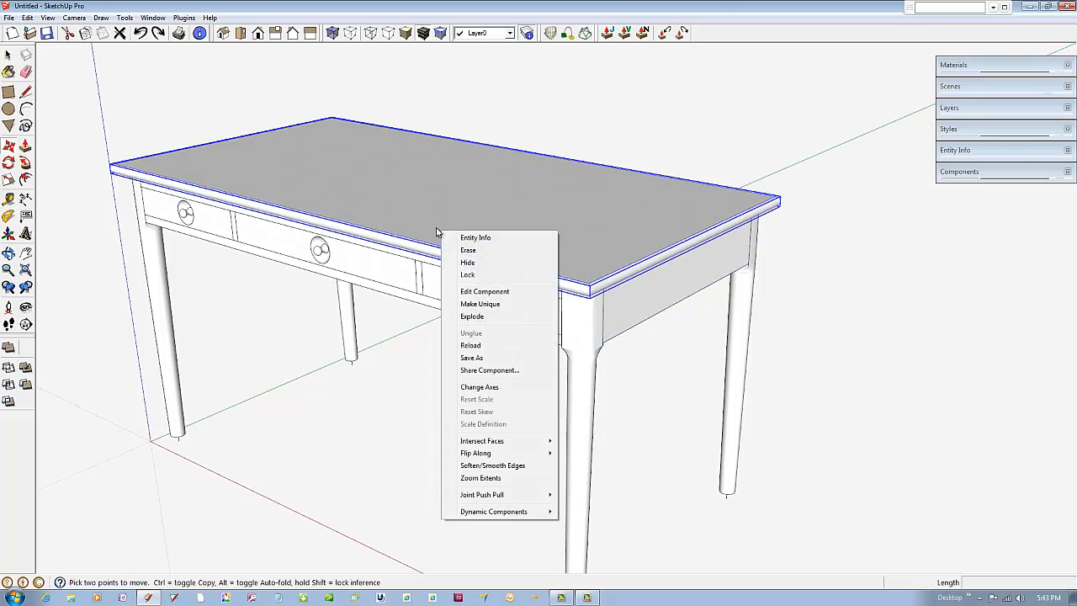
pyautogui.click(465, 262)
pyautogui.scroll(-2, 688, 244)
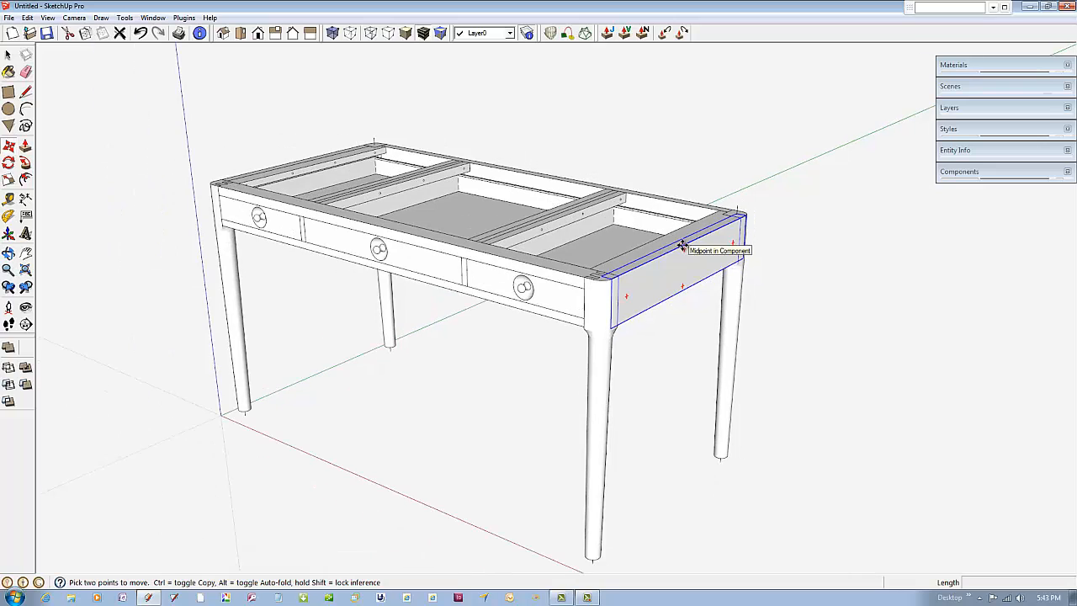
# - Slide the drawer nearest the front corner leg out about 12 15/16" and move that leg away from its joints along the red axis
pyautogui.click(547, 288)
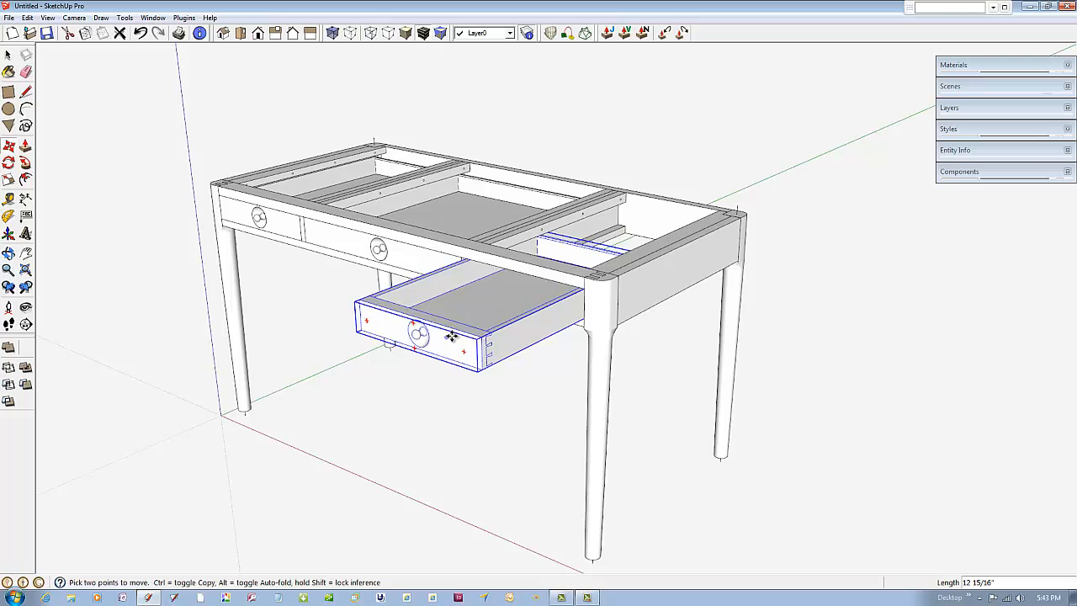
pyautogui.click(446, 336)
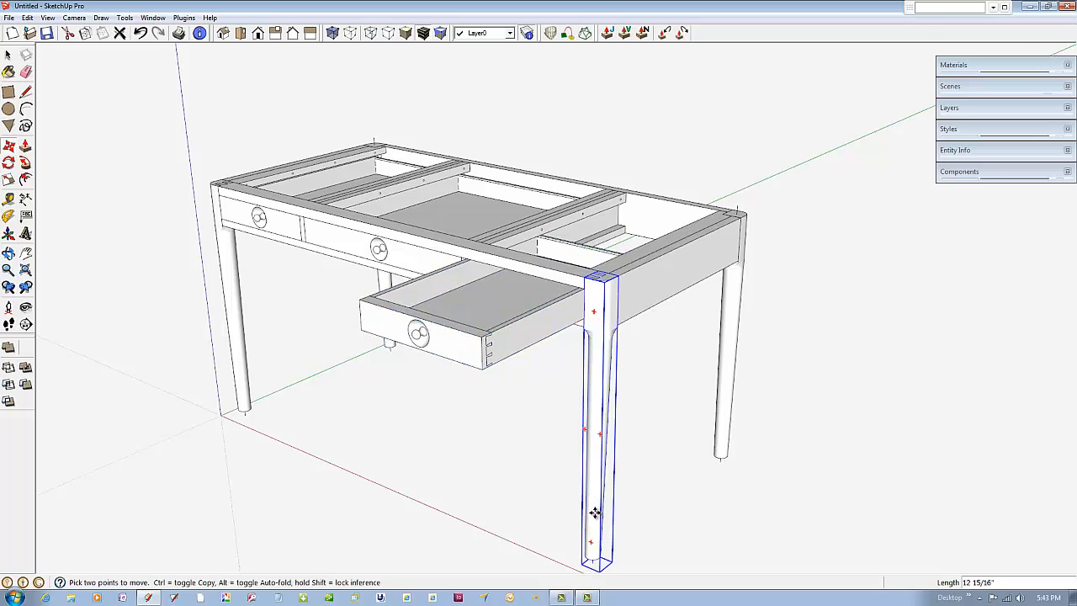
pyautogui.scroll(2, 594, 512)
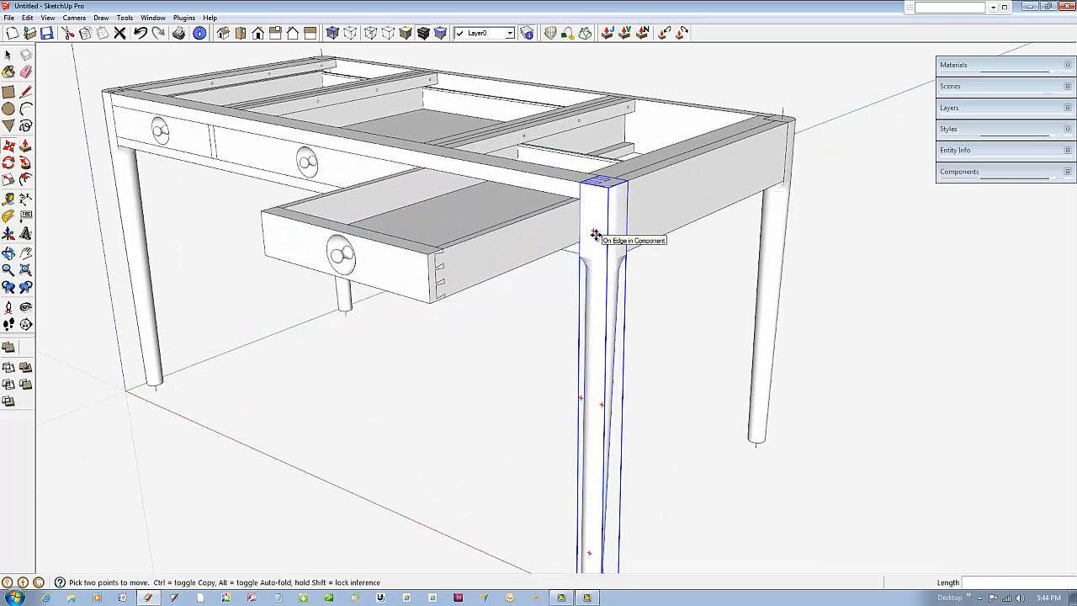
pyautogui.click(596, 237)
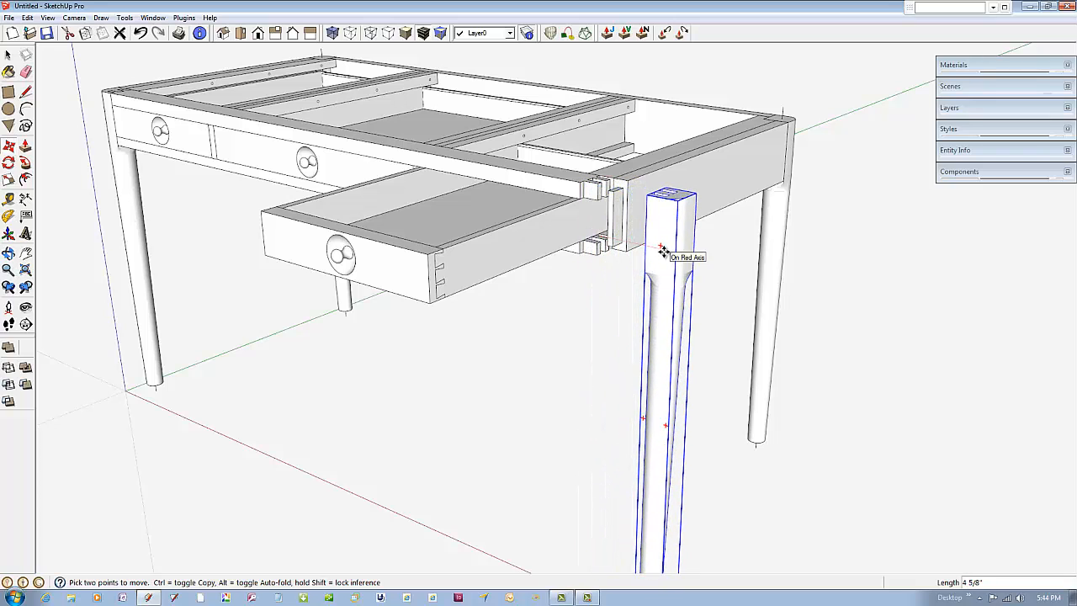
pyautogui.click(652, 190)
# - Copy the detached front leg about 42 7/16" along the red axis, away from the table
pyautogui.scroll(6, 652, 193)
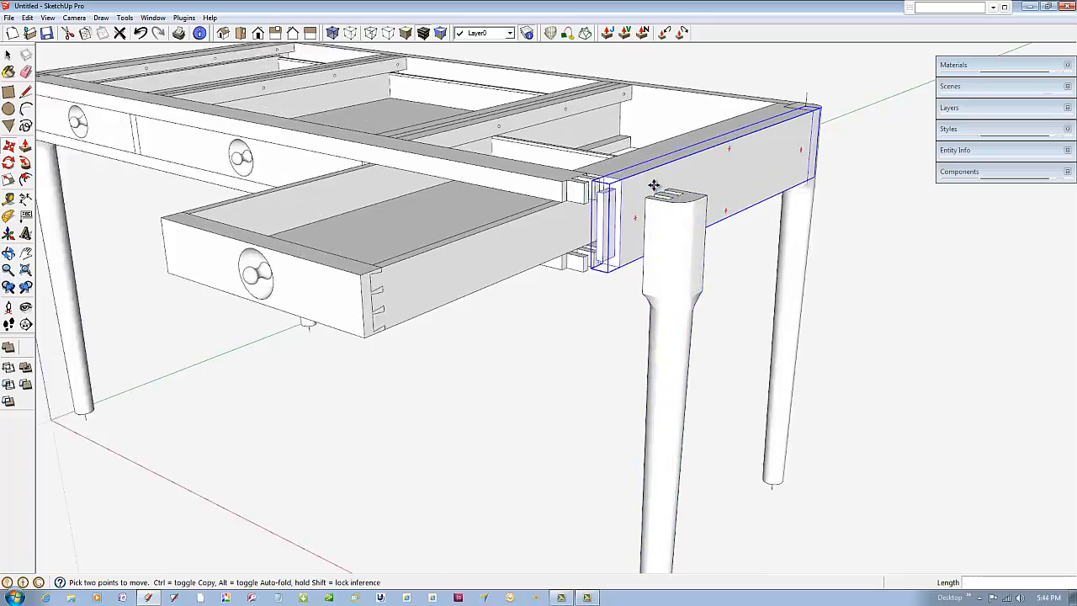
pyautogui.moveTo(478, 252); pyautogui.dragTo(446, 228, button='middle')
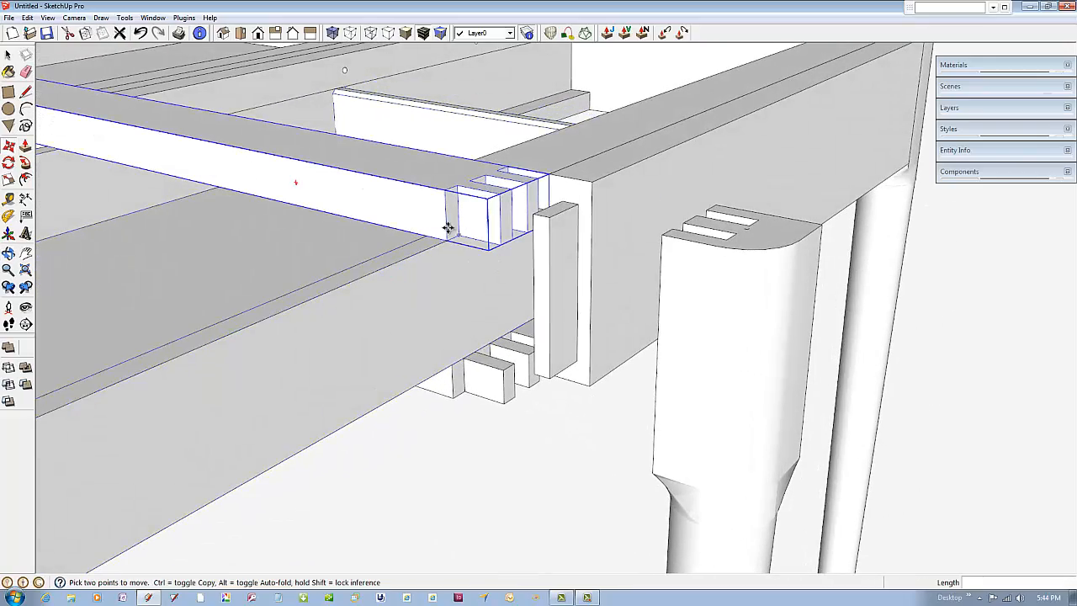
pyautogui.scroll(-5, 409, 181)
pyautogui.scroll(-6, 407, 183)
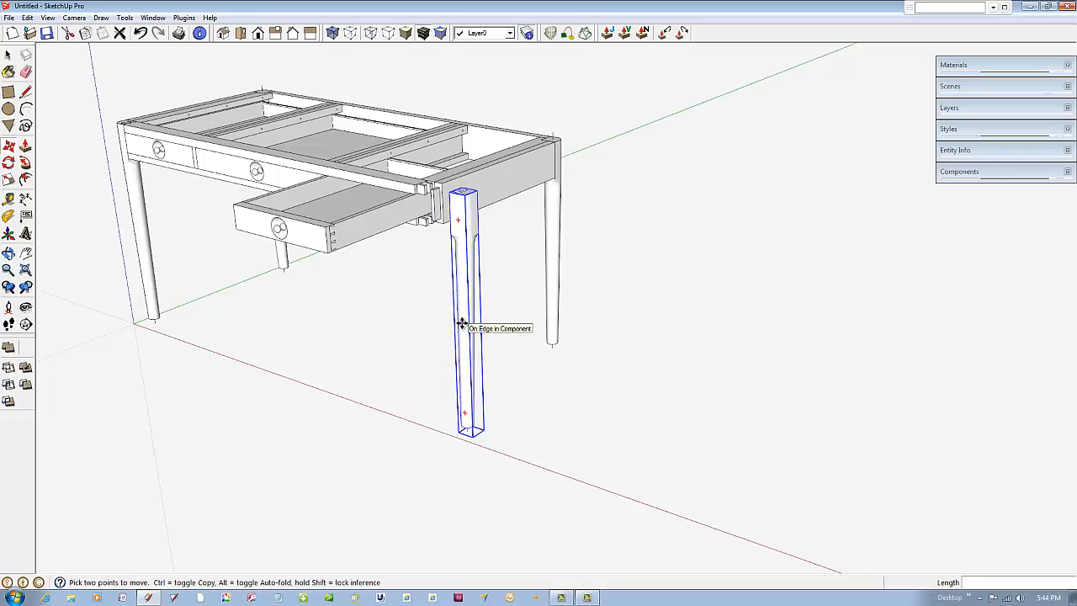
pyautogui.click(462, 323)
pyautogui.press('ctrl')
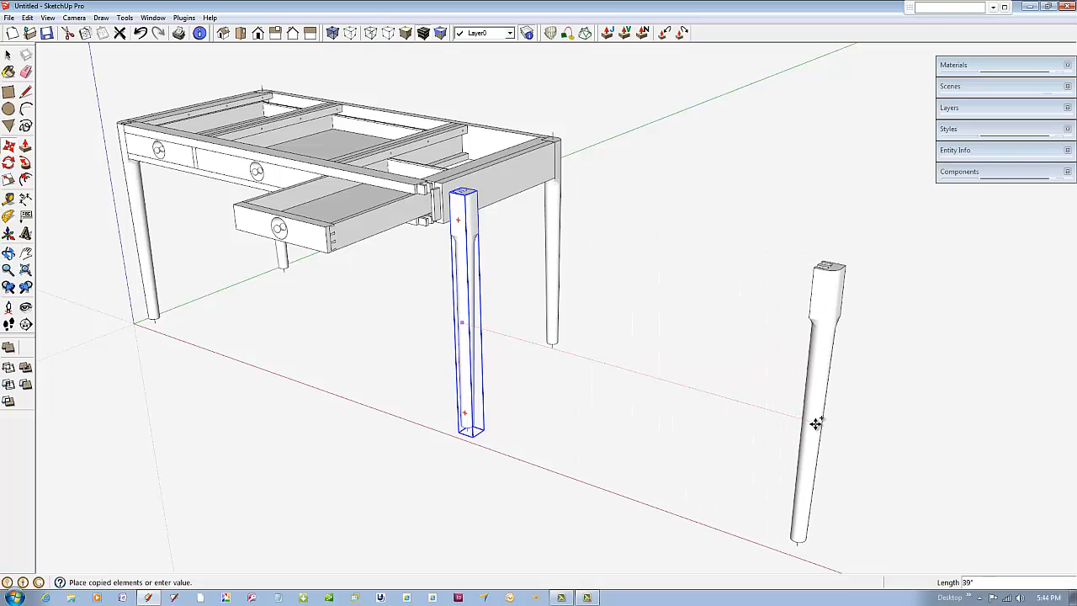
pyautogui.click(849, 431)
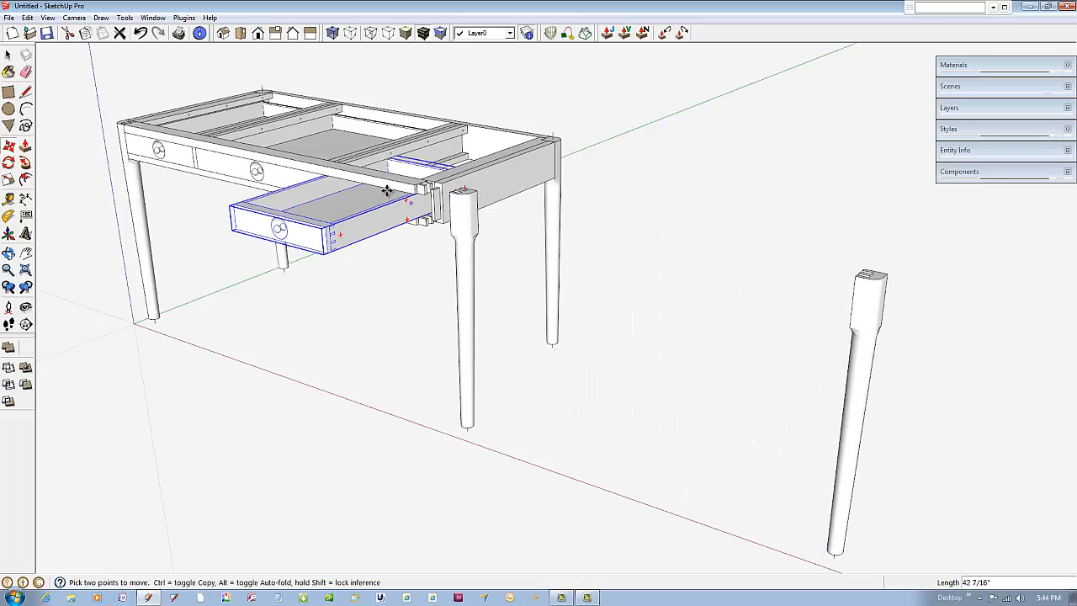
# - Examine the mortises at the top of the copied leg, including their depth in X-ray view
pyautogui.scroll(-2, 267, 164)
pyautogui.scroll(-3, 268, 164)
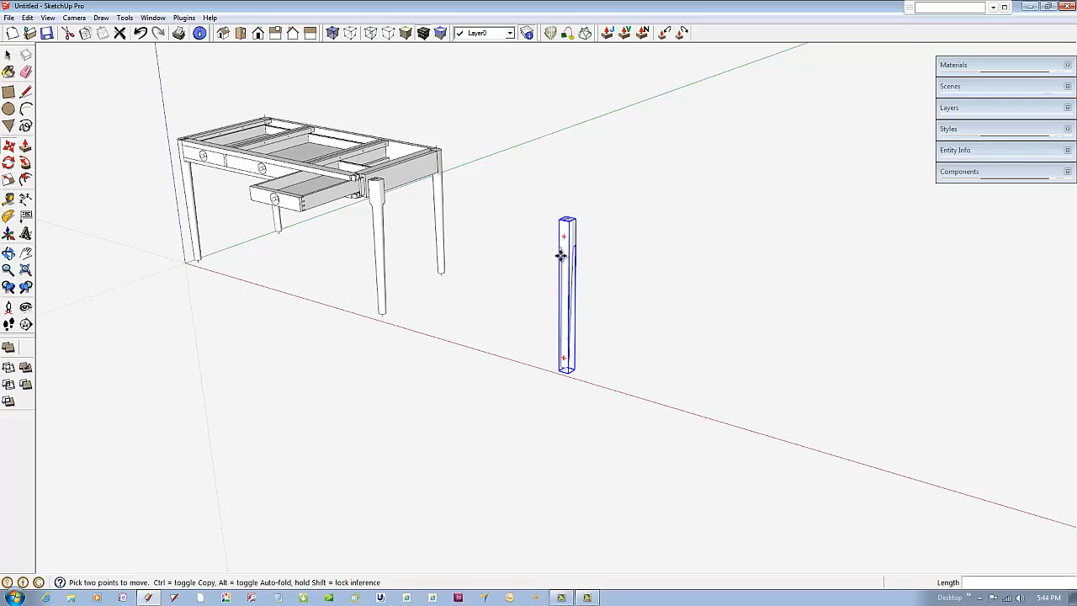
pyautogui.scroll(5, 570, 245)
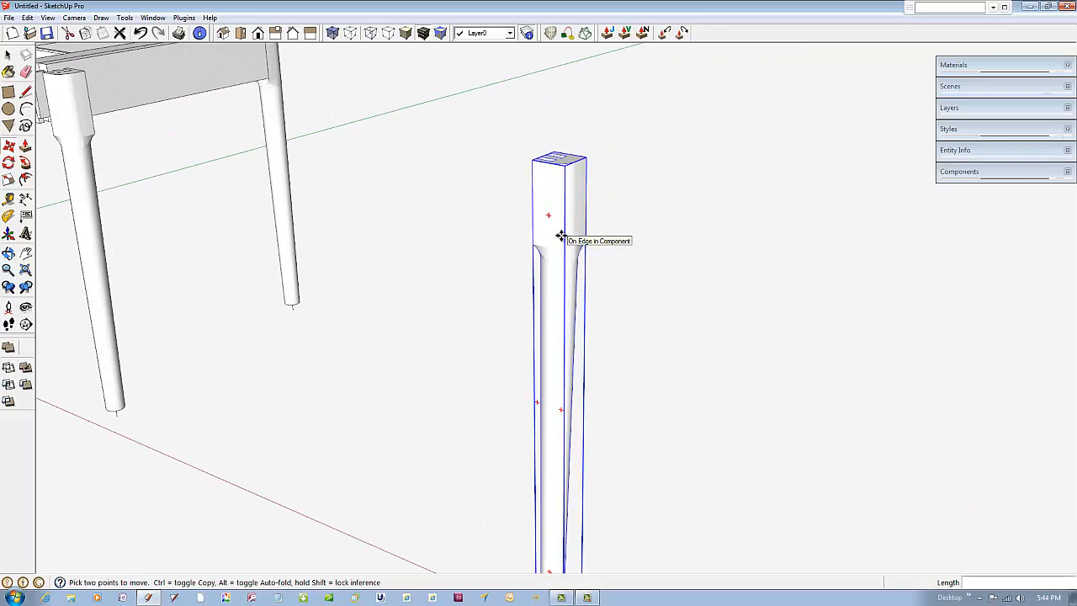
pyautogui.moveTo(560, 235); pyautogui.dragTo(647, 209, button='middle')
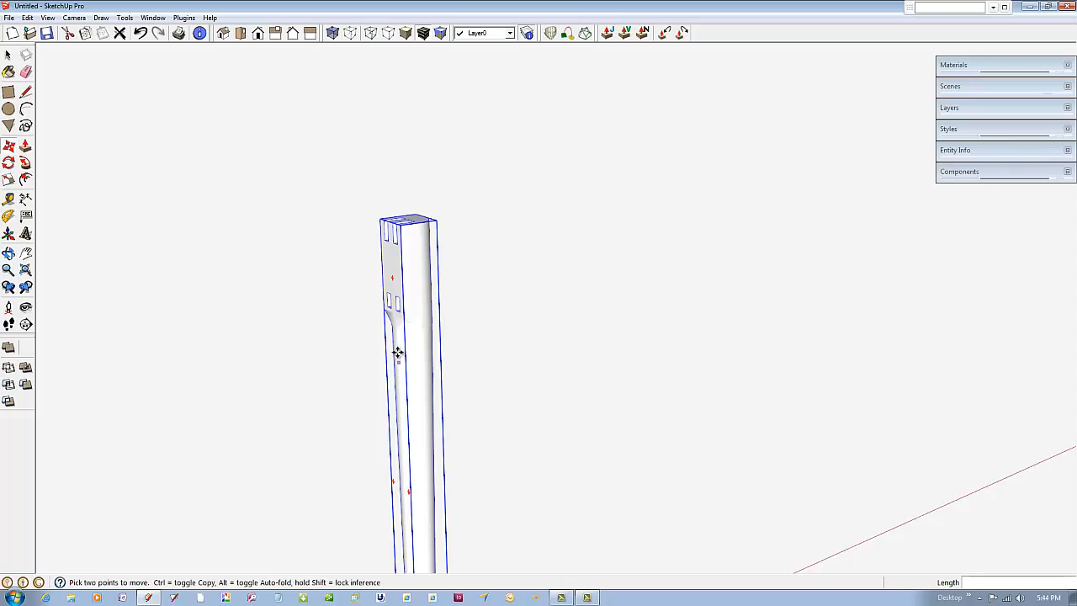
pyautogui.scroll(2, 398, 326)
pyautogui.scroll(1, 377, 234)
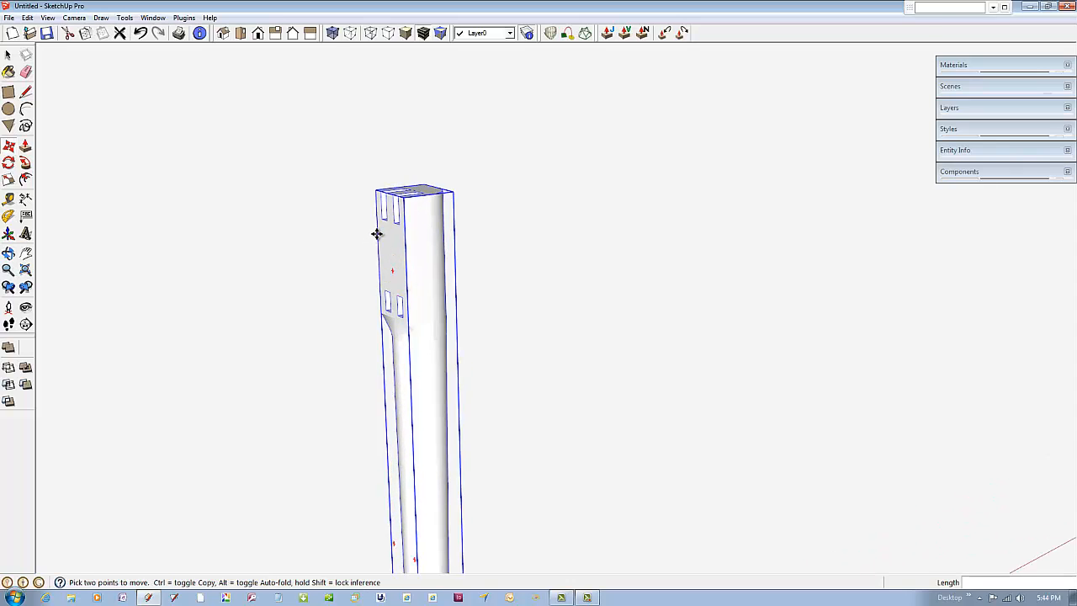
pyautogui.scroll(1, 377, 234)
pyautogui.scroll(2, 382, 253)
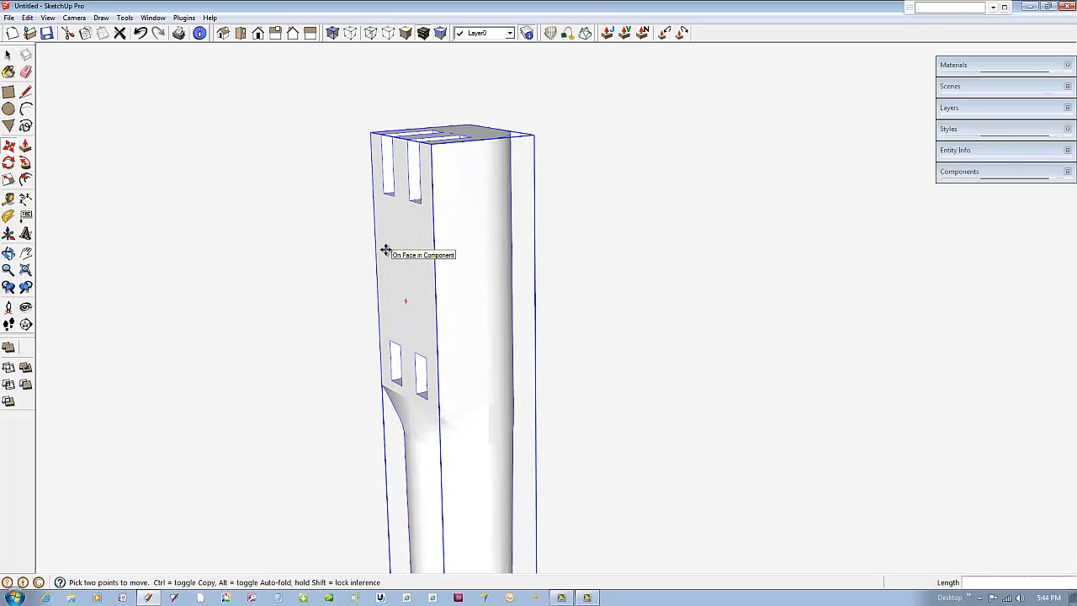
pyautogui.scroll(2, 385, 250)
pyautogui.moveTo(403, 258); pyautogui.dragTo(397, 281, button='middle')
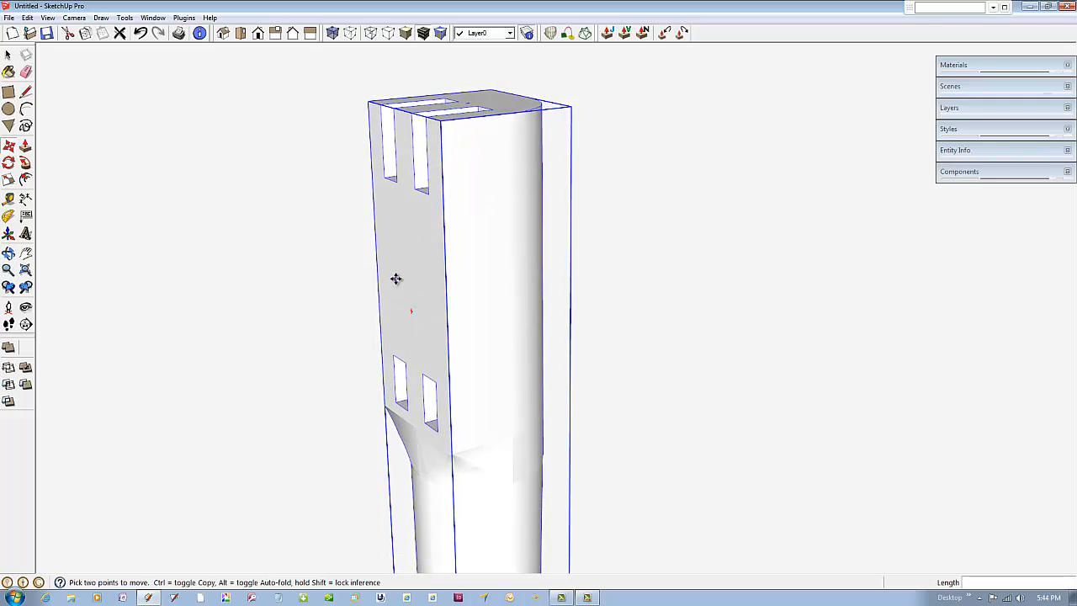
pyautogui.click(333, 34)
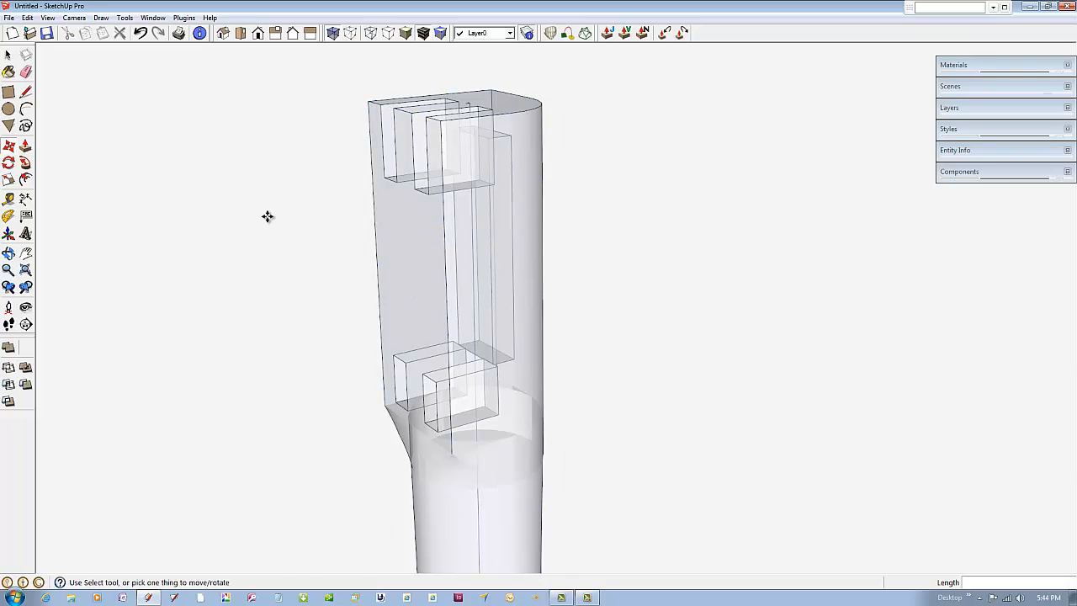
pyautogui.click(333, 34)
# - Open the copied leg component for editing and place a guide line 3/8" above the bottom edges of the two lower mortises
pyautogui.rightClick(408, 264)
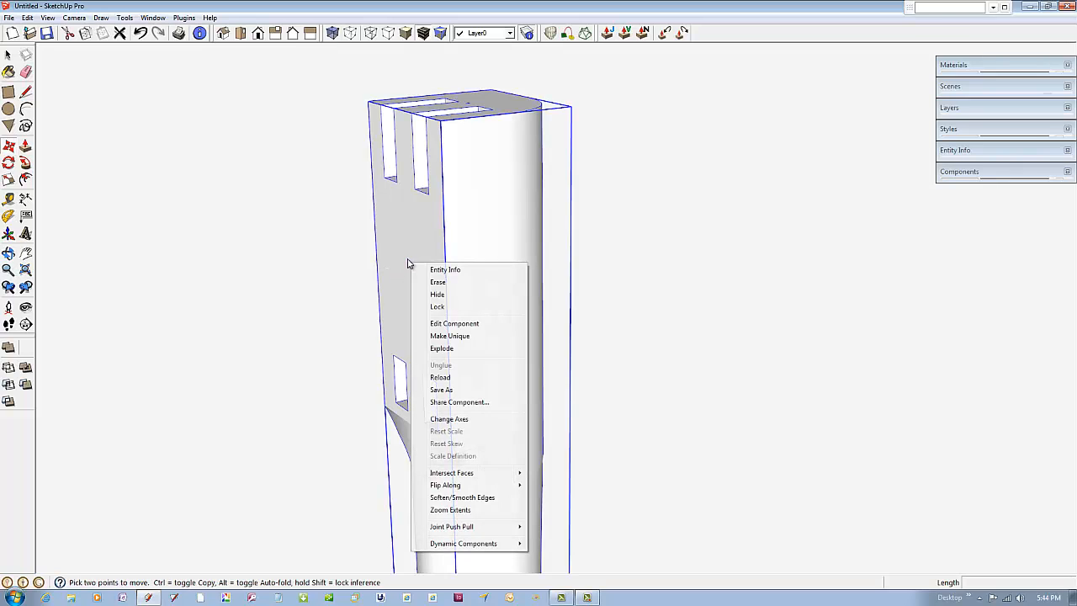
pyautogui.click(438, 324)
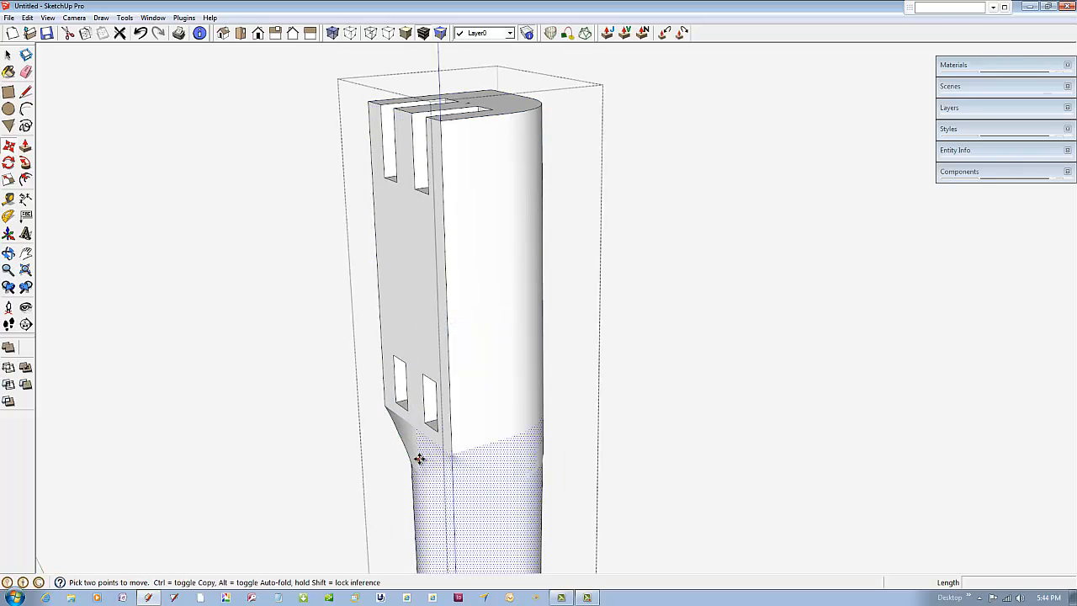
pyautogui.scroll(3, 423, 451)
pyautogui.scroll(4, 426, 453)
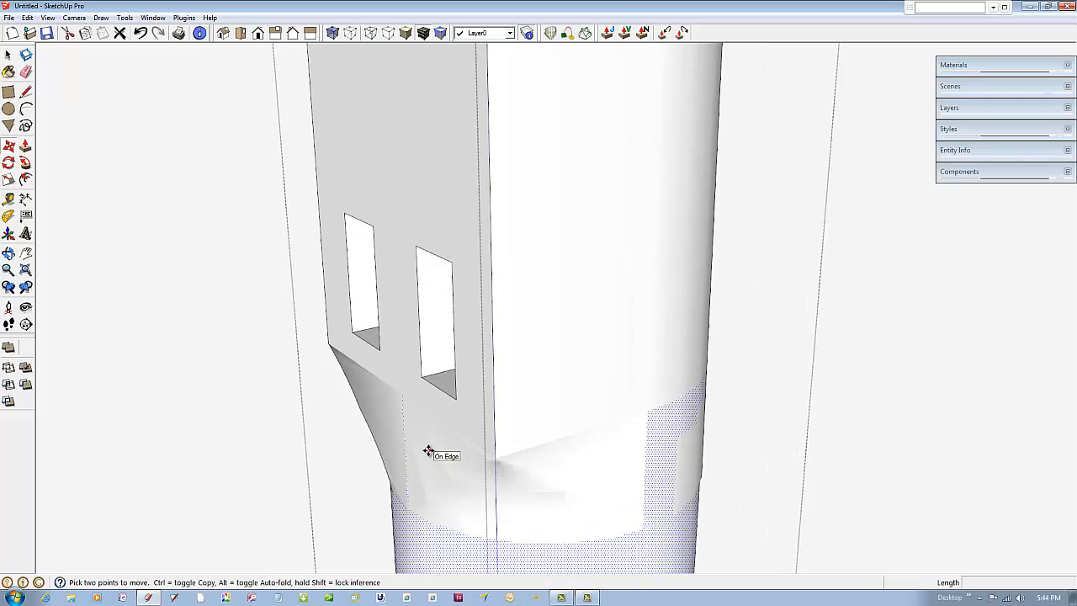
pyautogui.click(8, 198)
pyautogui.click(8, 199)
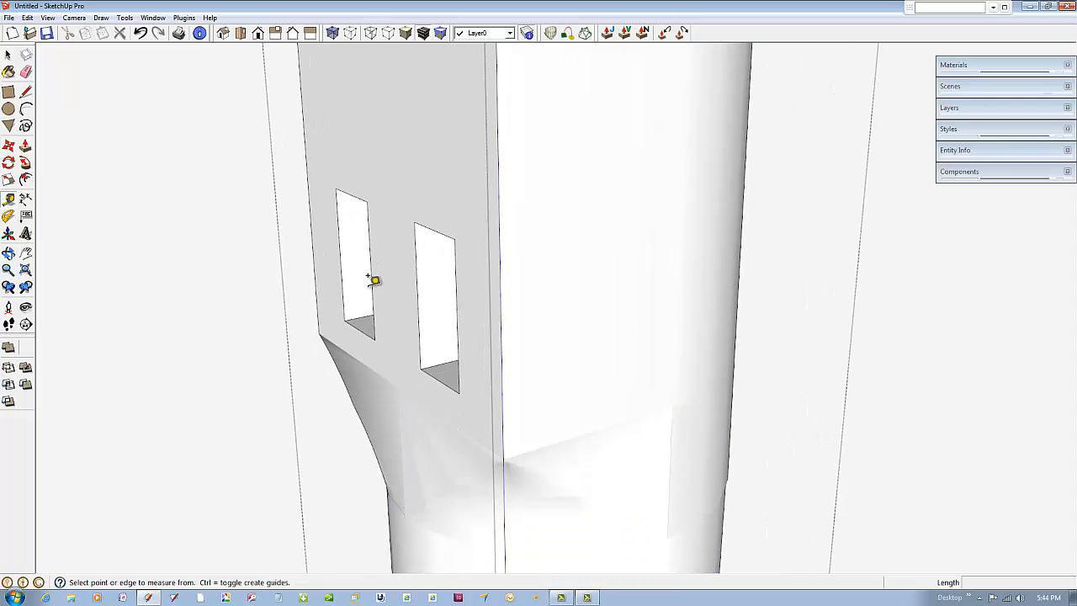
pyautogui.click(437, 371)
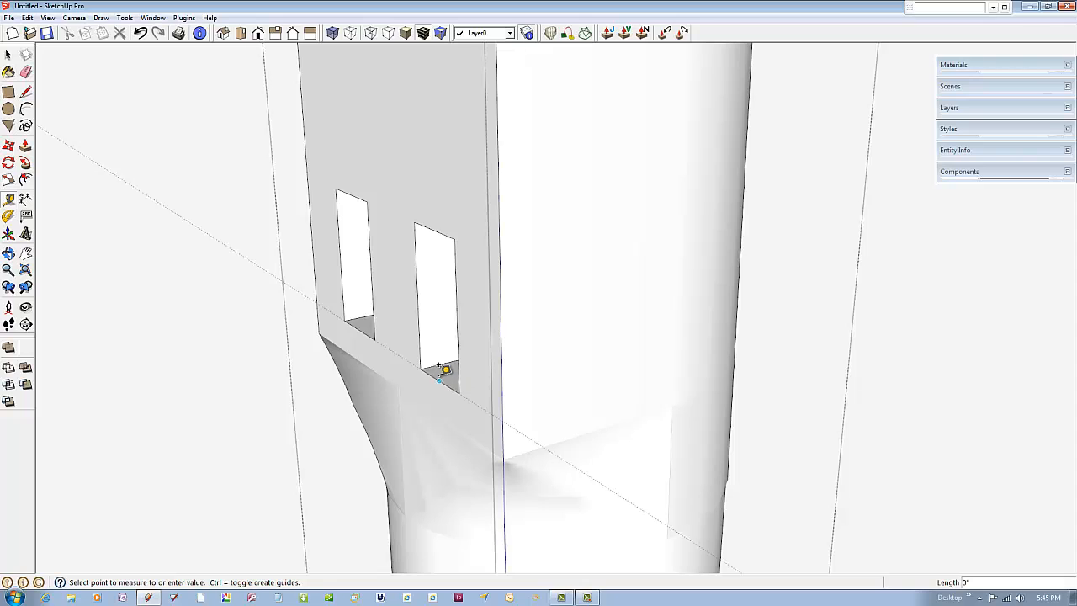
pyautogui.click(458, 307)
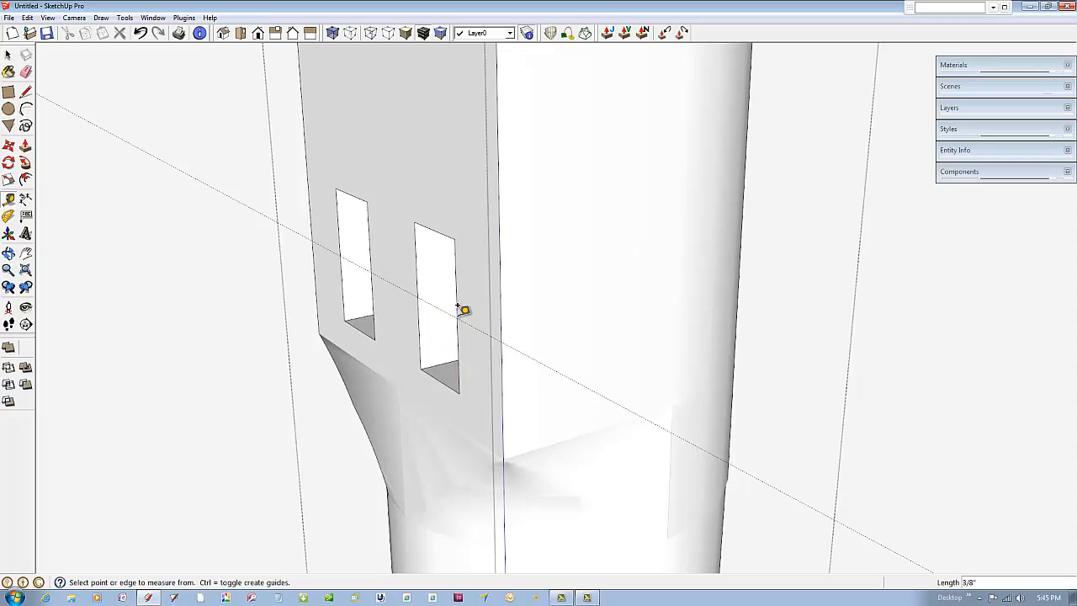
# - Place a guide point 3/8" in from the leg's corner edge on the adjoining face and draw a circle of 1/8" radius around it
pyautogui.click(501, 337)
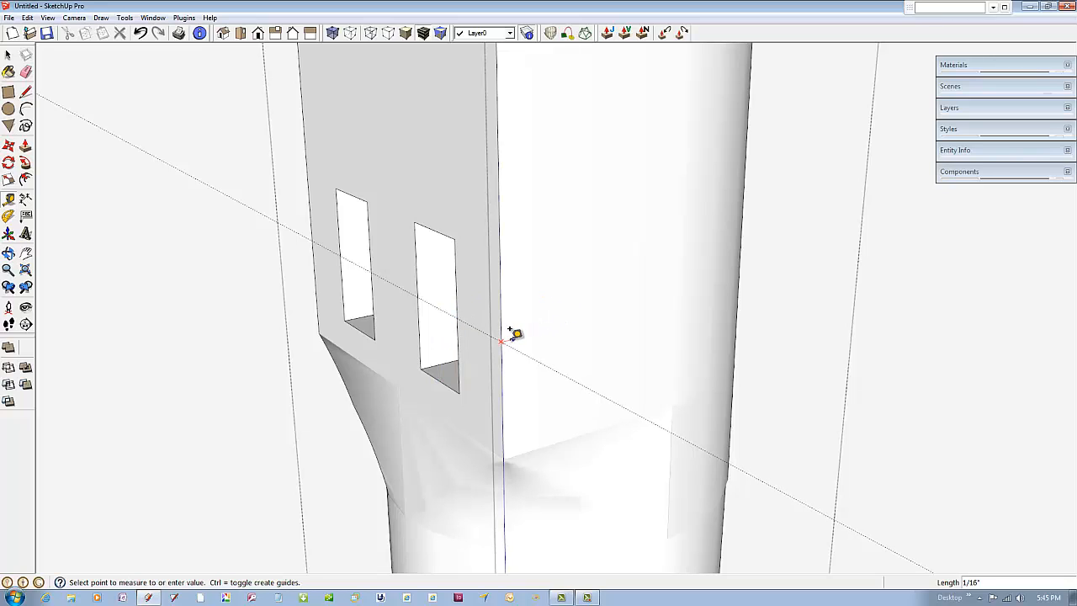
pyautogui.click(568, 318)
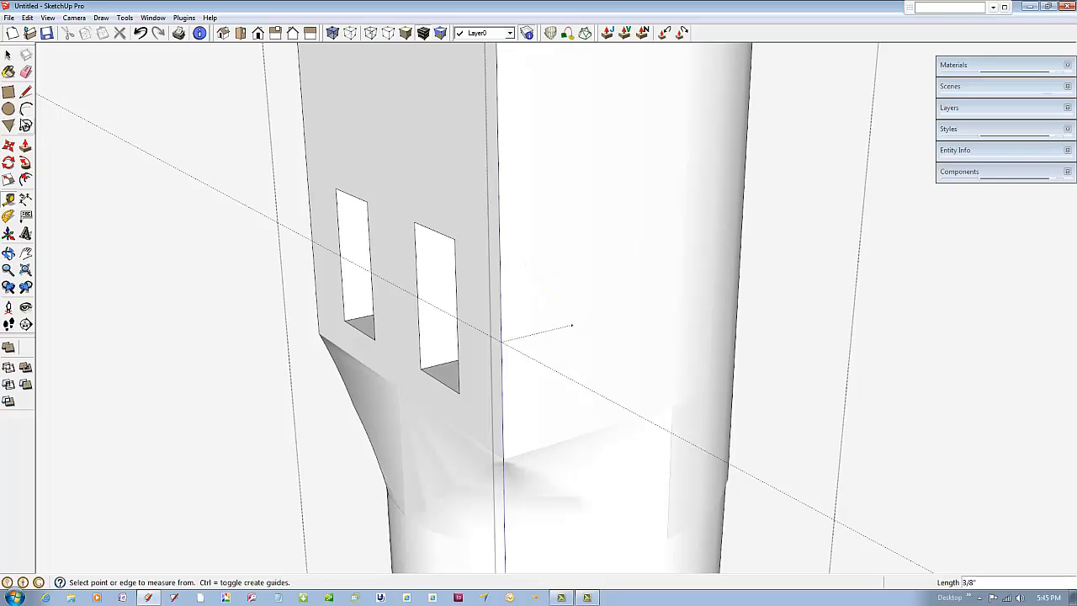
pyautogui.press('c')
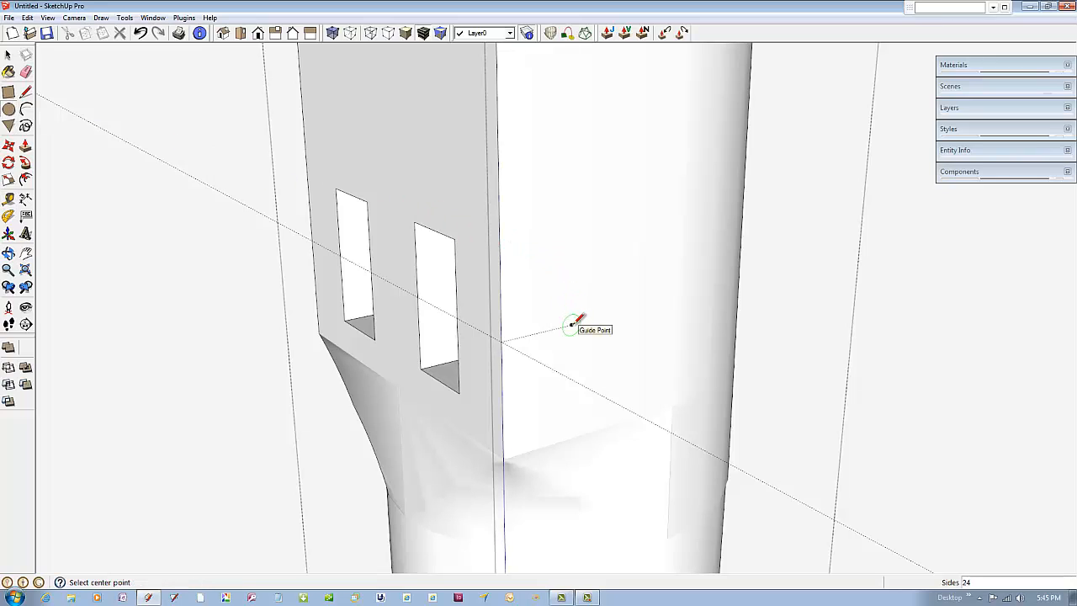
pyautogui.click(571, 323)
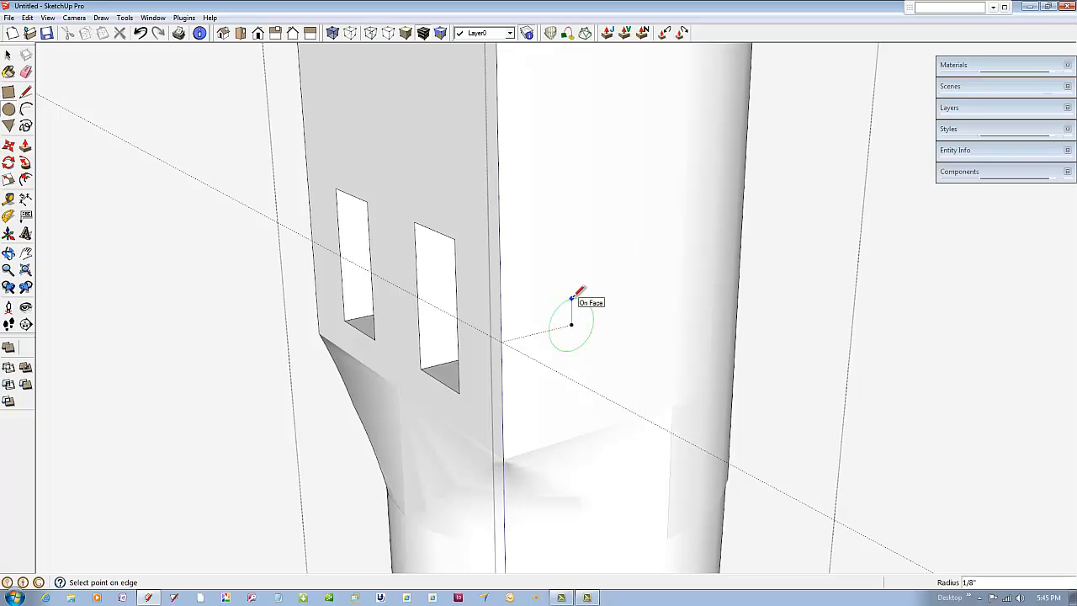
pyautogui.click(572, 296)
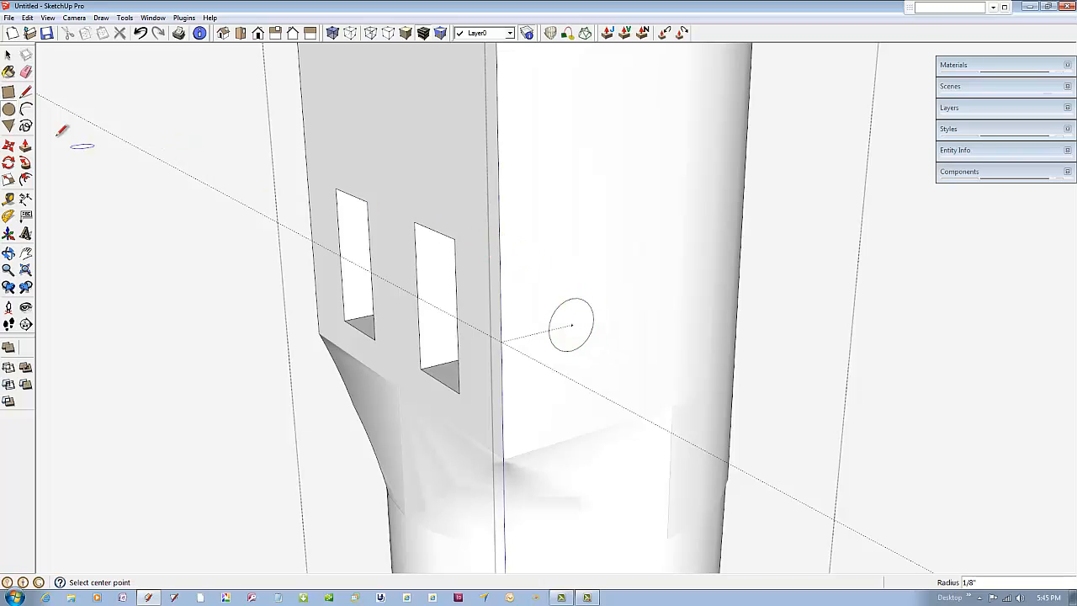
# - Push the 1/8" radius circle 2" into the leg so that it passes through both lower mortises
pyautogui.click(25, 144)
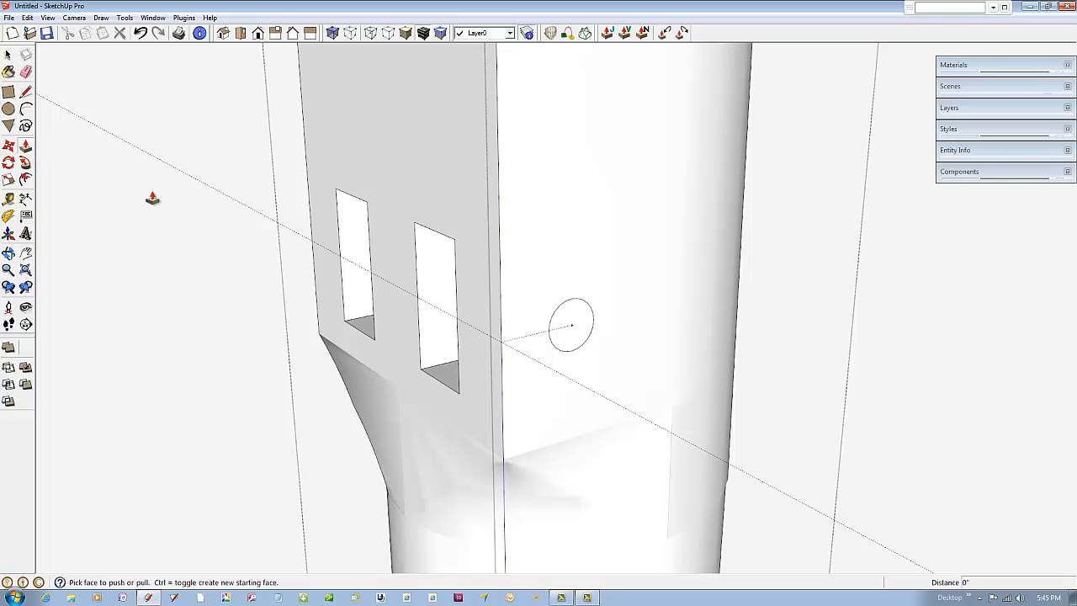
pyautogui.moveTo(318, 324); pyautogui.dragTo(483, 305, button='middle')
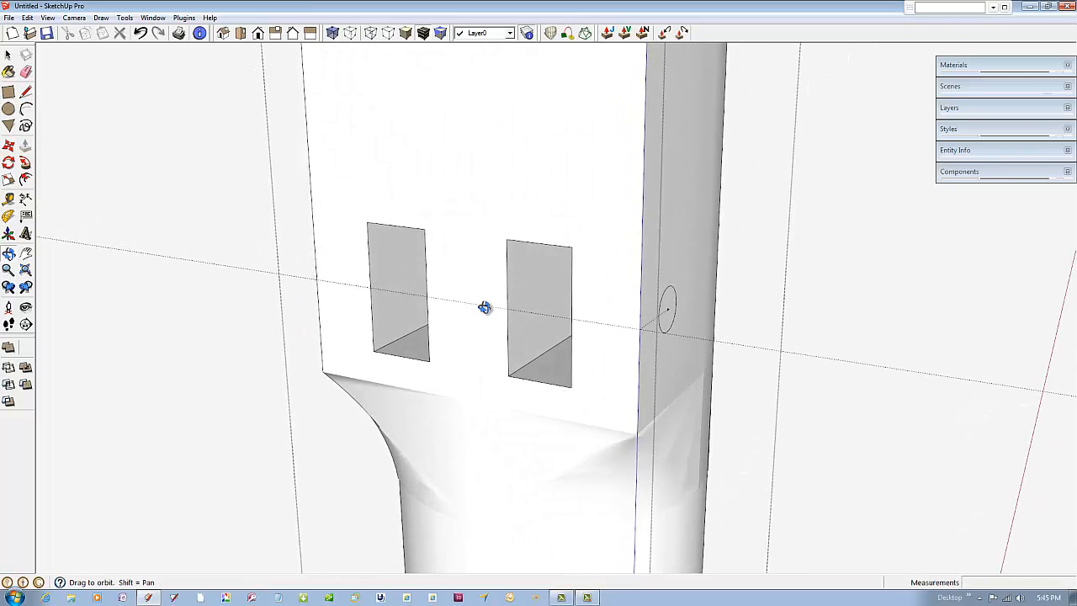
pyautogui.click(669, 306)
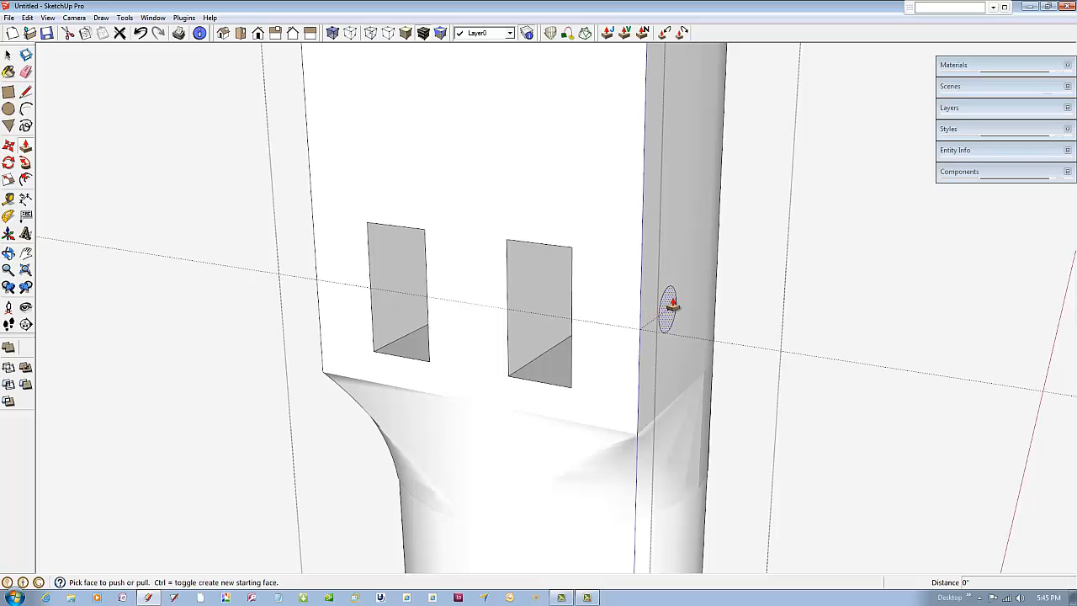
pyautogui.click(669, 307)
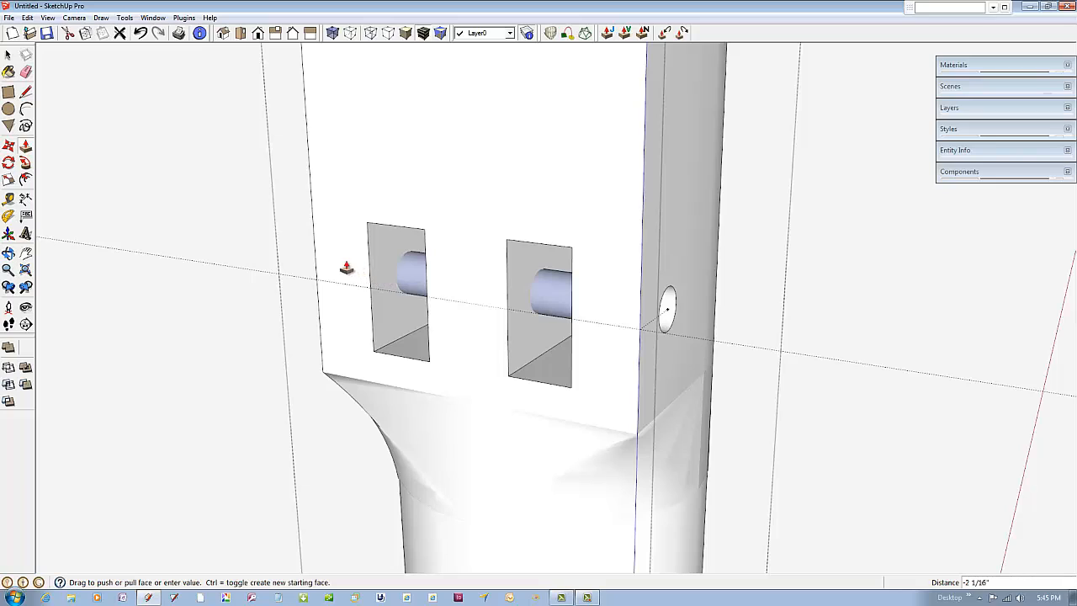
pyautogui.click(312, 239)
pyautogui.moveTo(352, 345); pyautogui.dragTo(248, 334, button='middle')
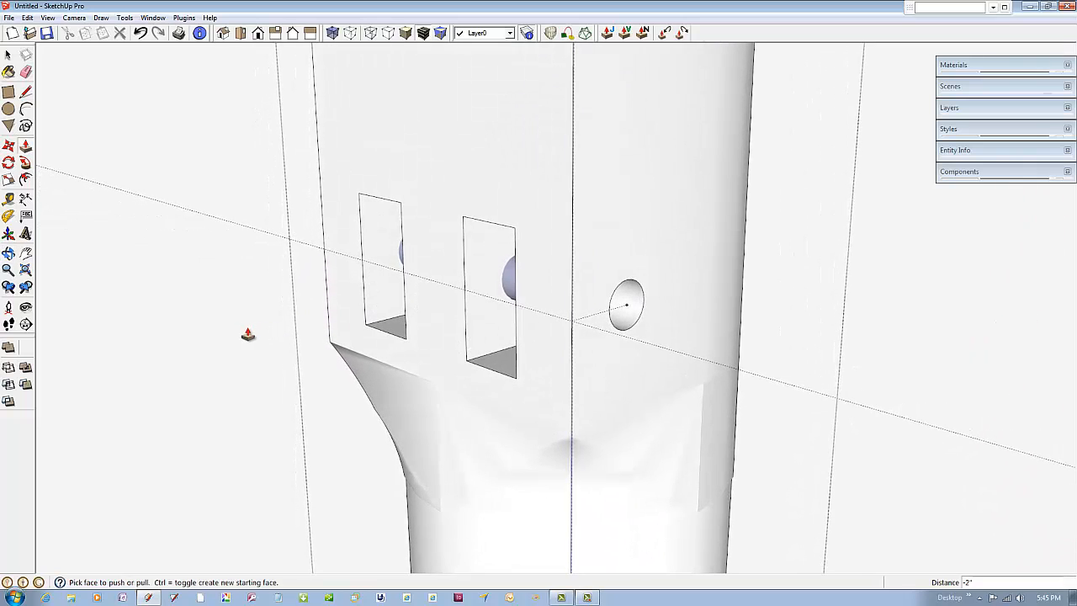
# - Erase the long guide line across the lower mortises and remove the first peg hole from the leg
pyautogui.click(26, 73)
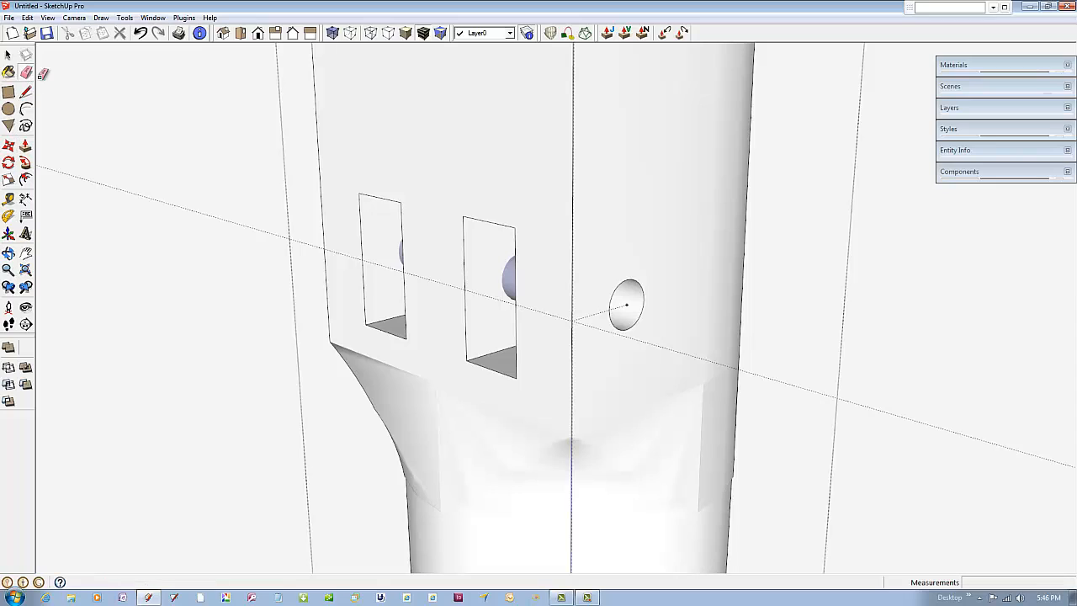
pyautogui.click(208, 215)
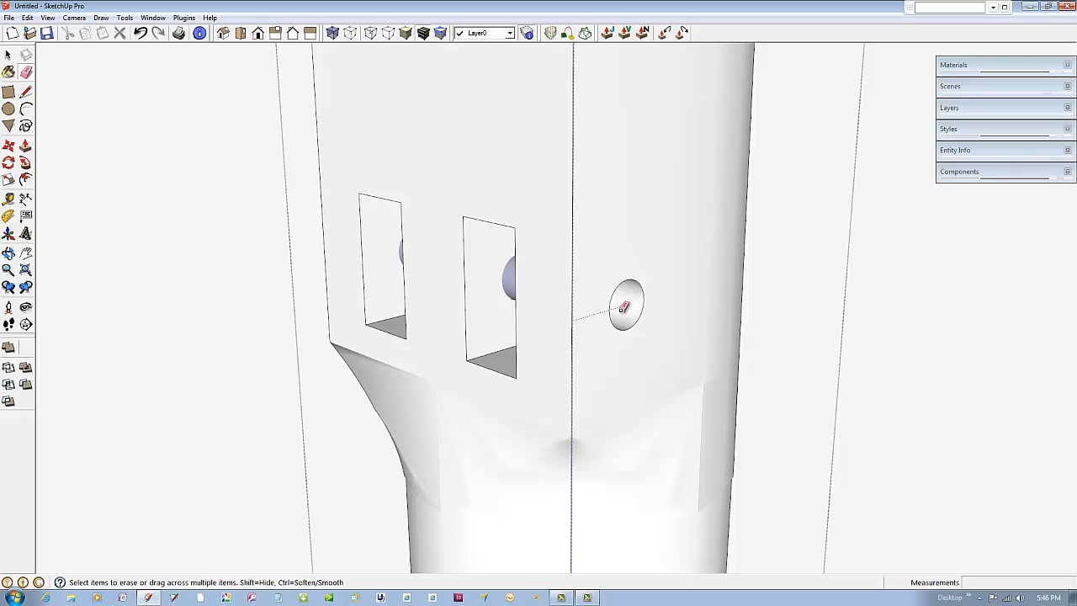
pyautogui.scroll(4, 664, 300)
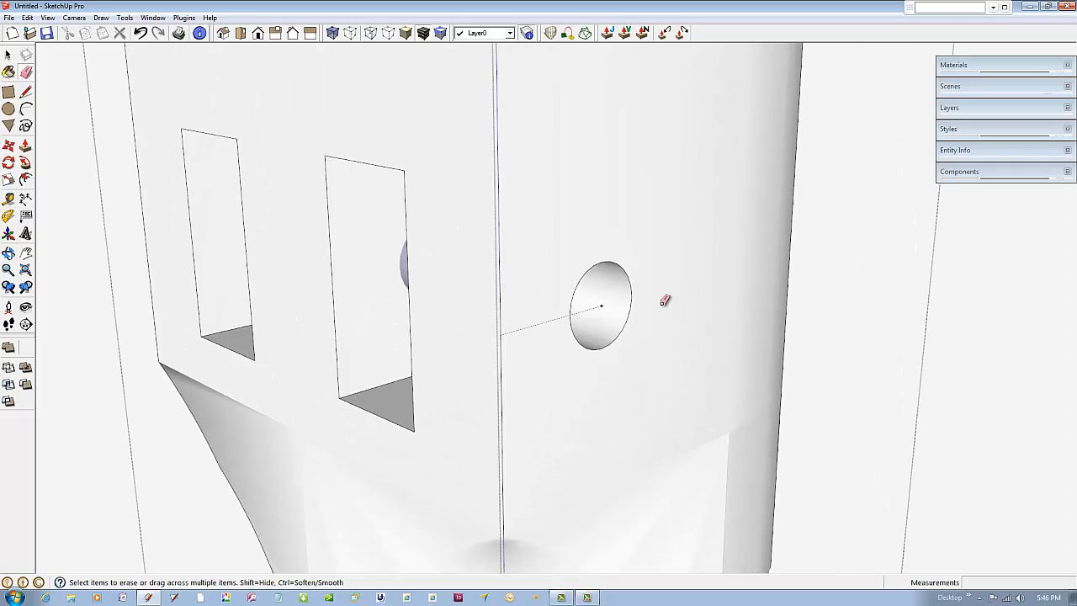
pyautogui.click(602, 263)
# - Draw a circle of 3/32" radius centered on the guide point beside the lower mortises
pyautogui.scroll(-3, 597, 278)
pyautogui.press('c')
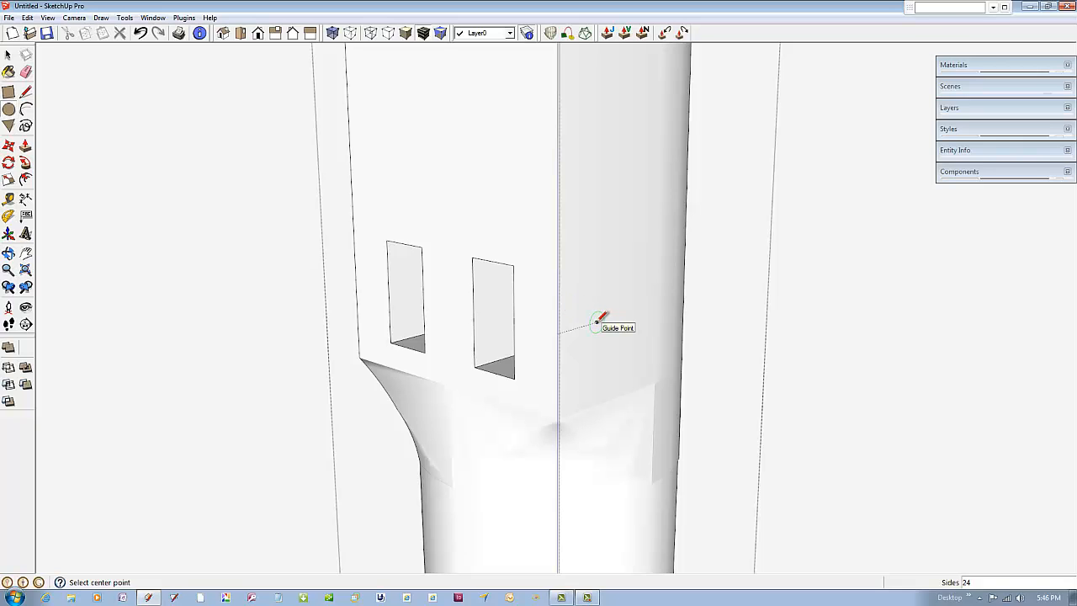
pyautogui.scroll(2, 597, 320)
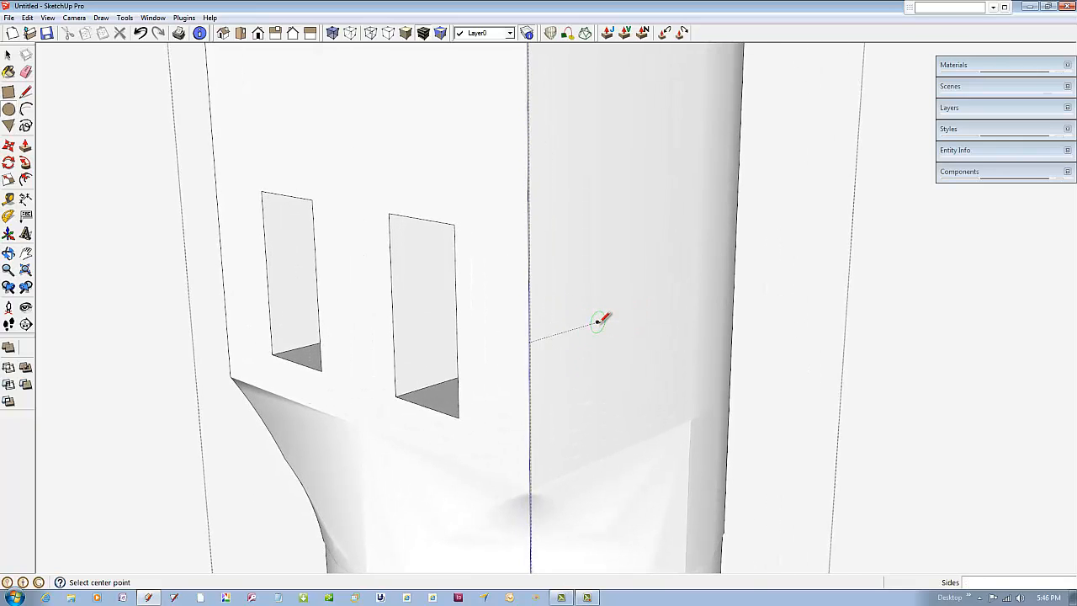
pyautogui.scroll(3, 597, 320)
pyautogui.click(597, 321)
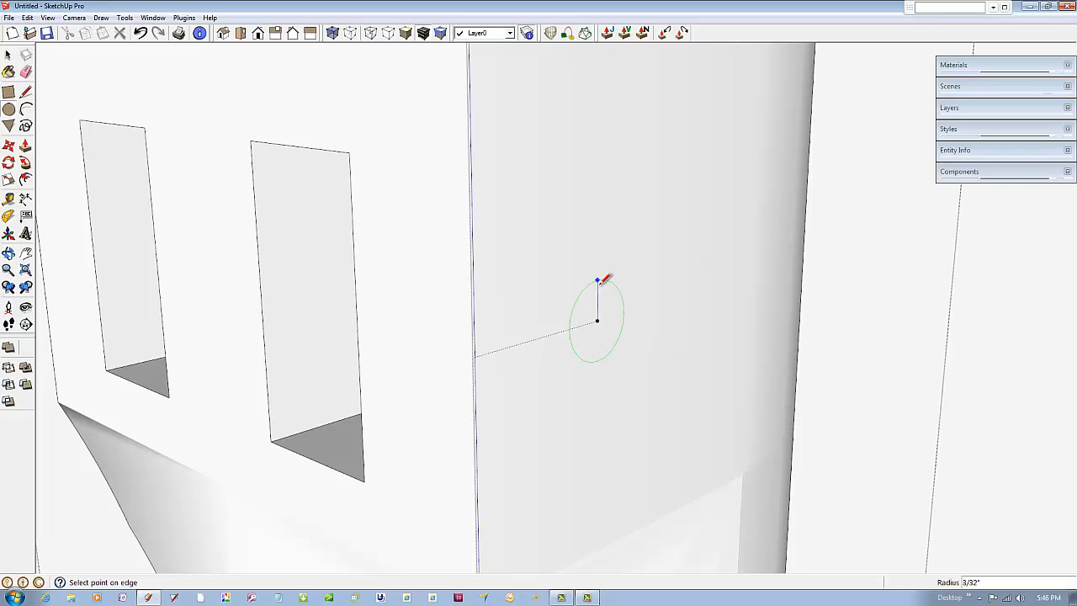
pyautogui.click(598, 280)
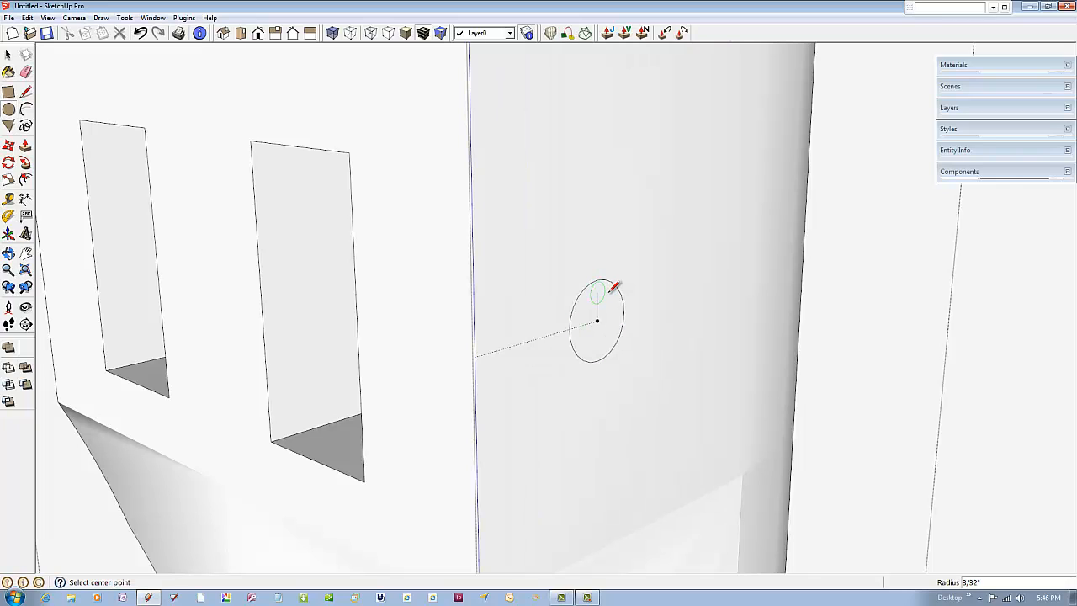
# - Push the 3/32" radius circle 2" into the leg to cut the peg hole through the lower mortises
pyautogui.scroll(-4, 656, 319)
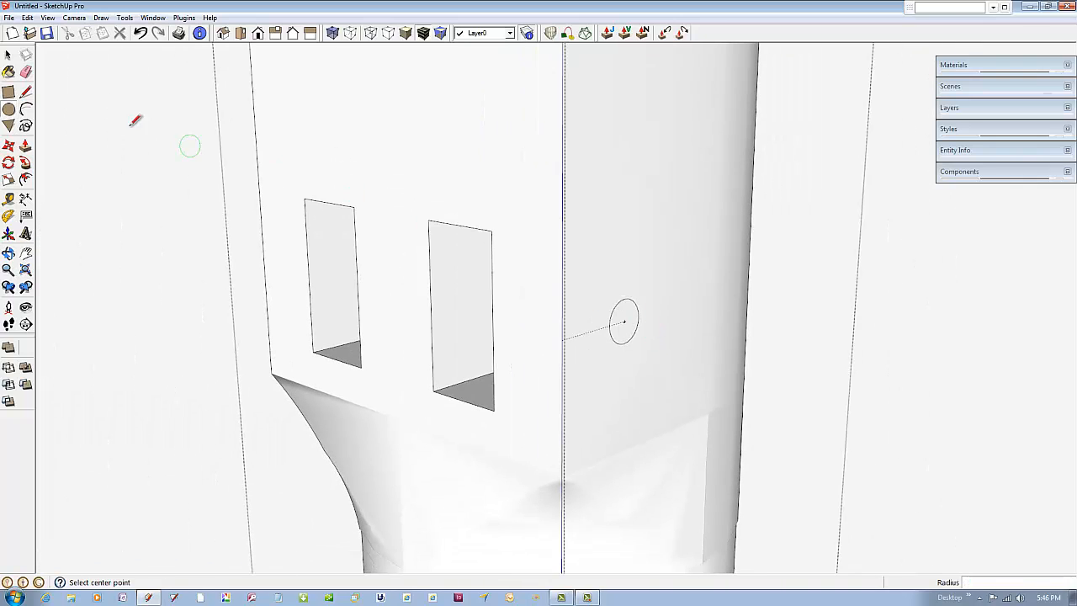
pyautogui.press('p')
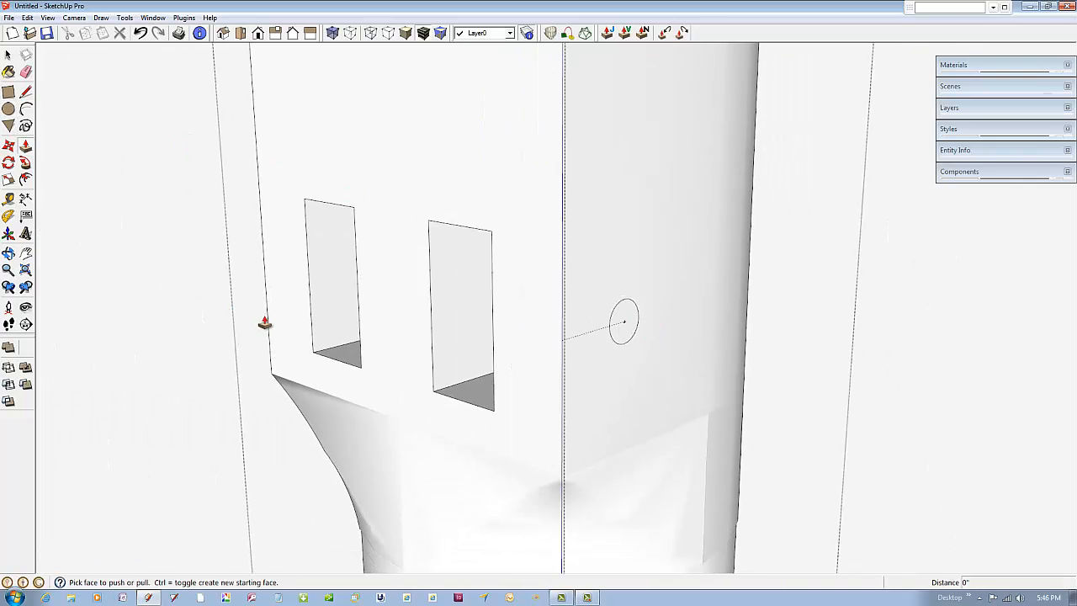
pyautogui.moveTo(264, 323); pyautogui.dragTo(408, 333, button='middle')
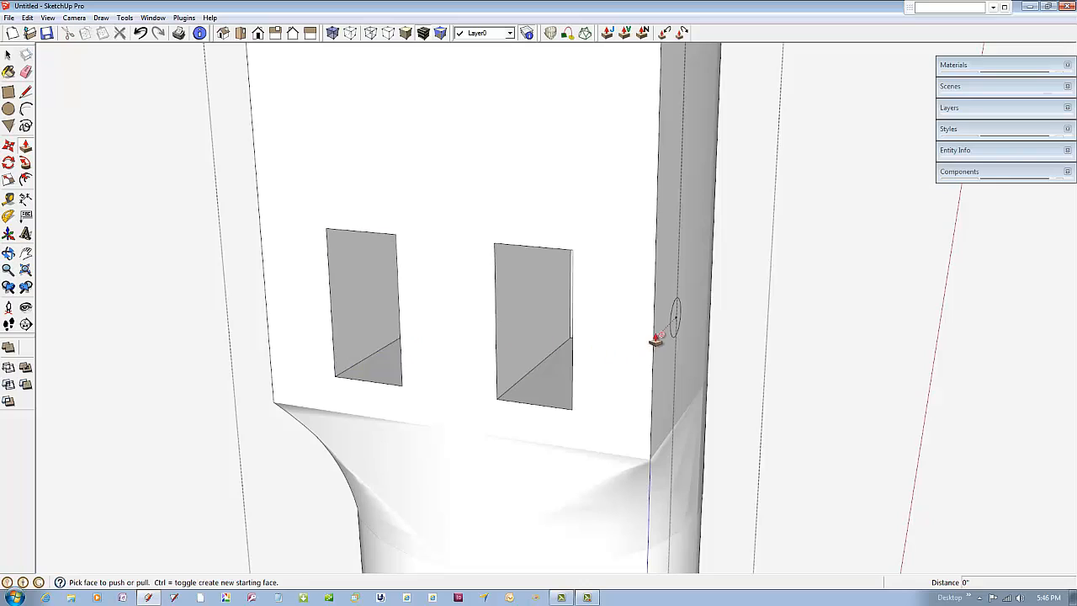
pyautogui.click(675, 318)
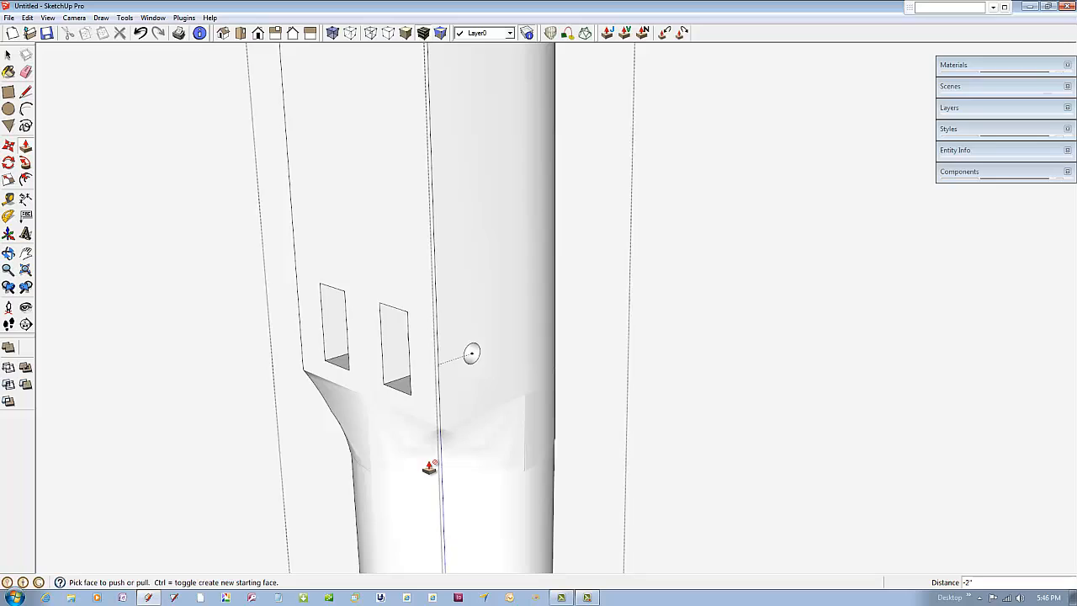
# - Erase the guide point and its short guide line at the peg hole
pyautogui.scroll(-2, 425, 454)
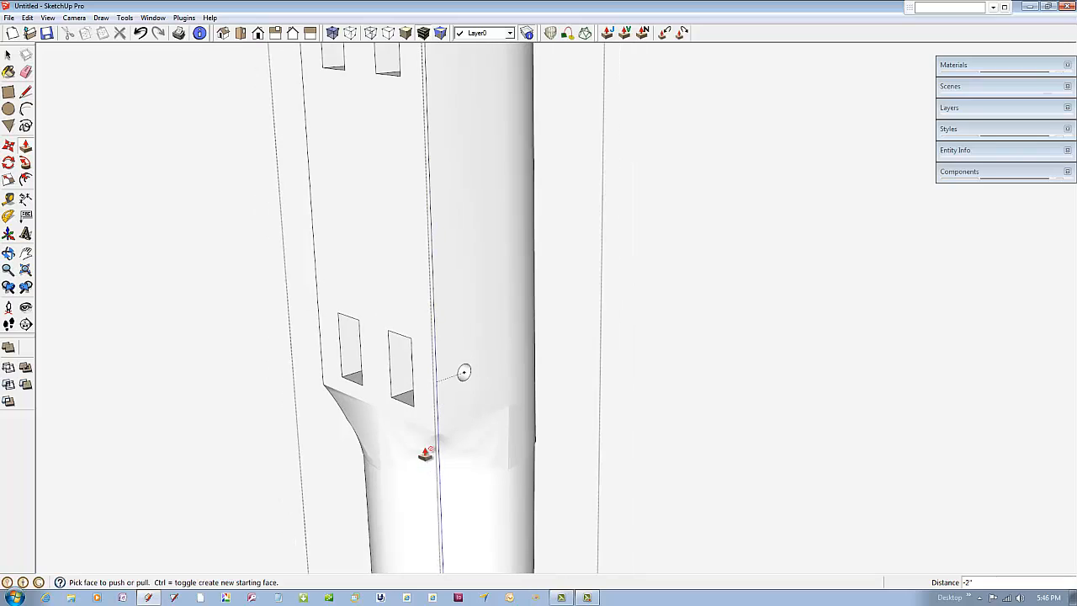
pyautogui.click(26, 73)
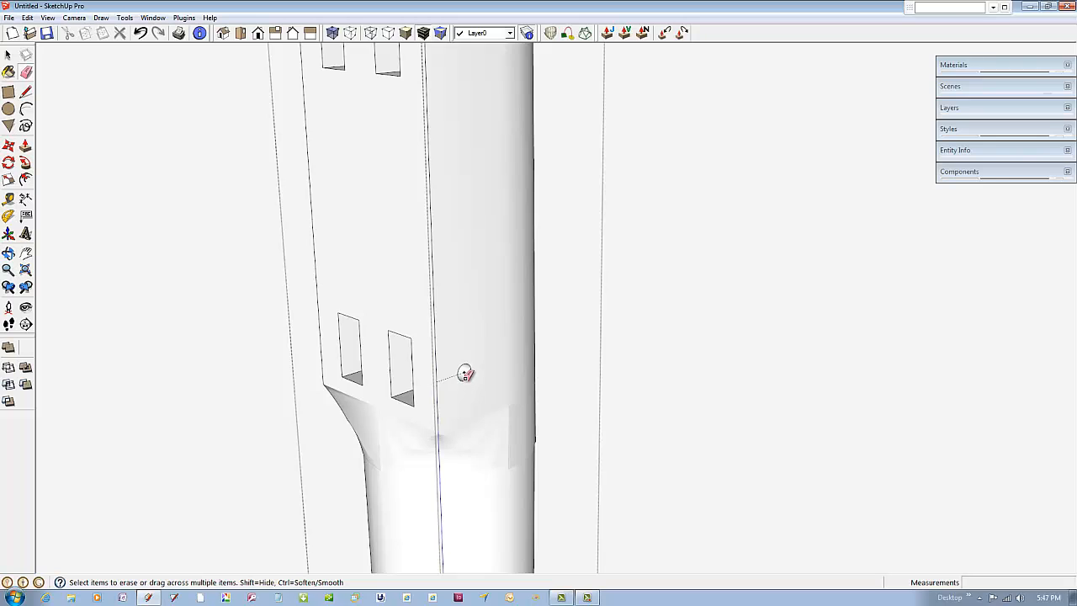
pyautogui.scroll(3, 464, 373)
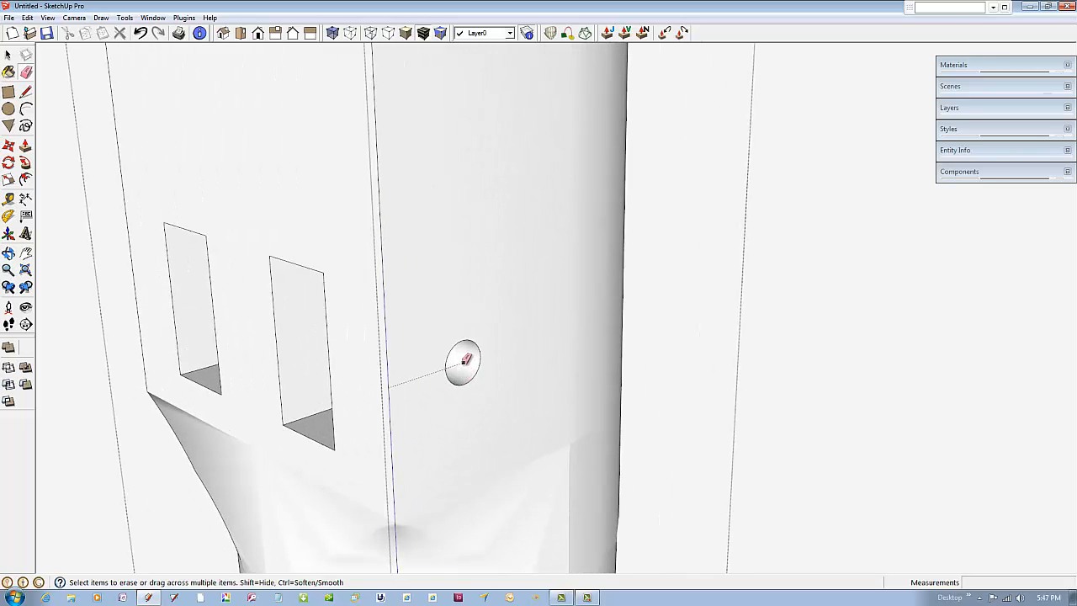
pyautogui.scroll(5, 484, 377)
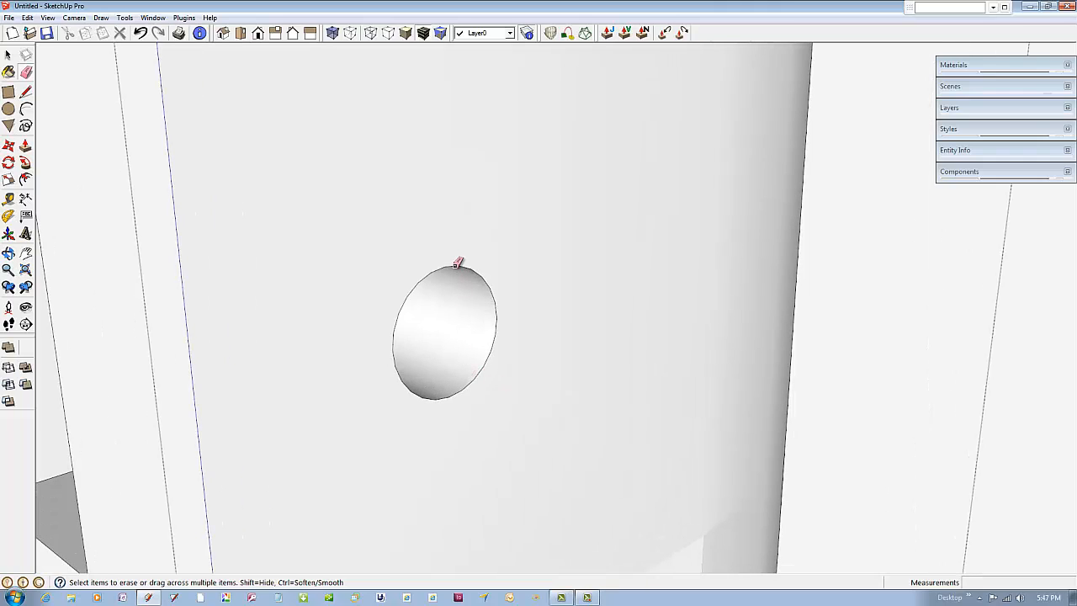
# - Add a point at the center of the peg hole's circular edge and close the leg component
pyautogui.rightClick(455, 269)
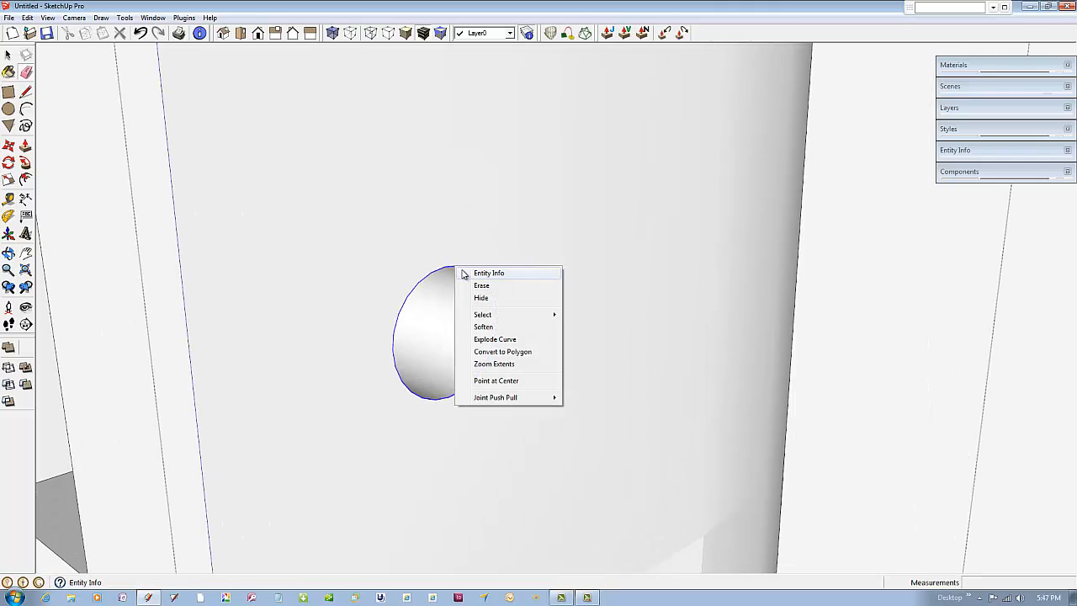
pyautogui.click(497, 380)
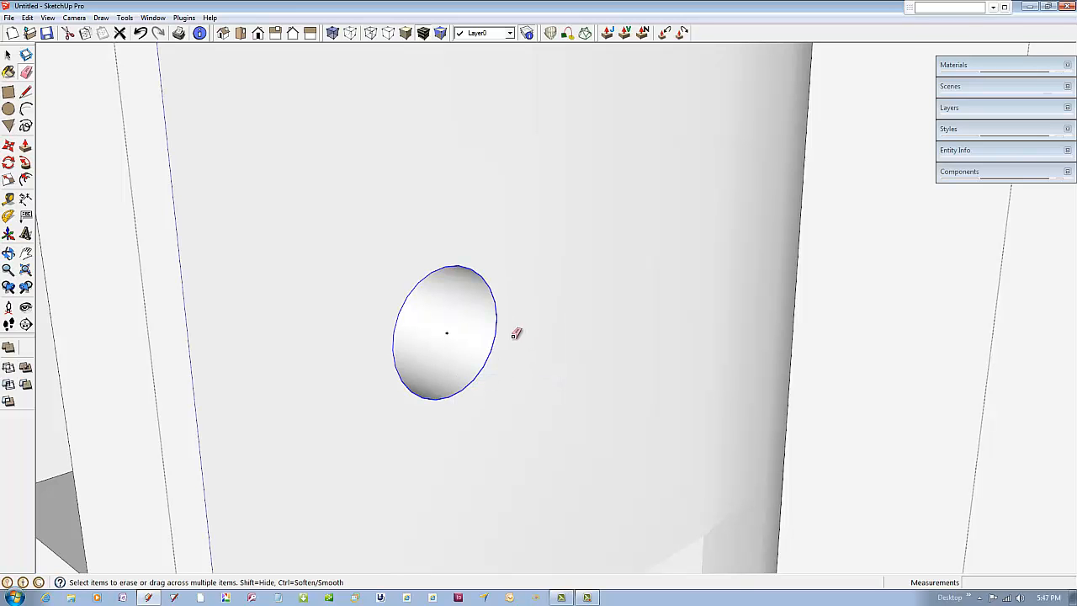
pyautogui.scroll(-3, 513, 324)
pyautogui.scroll(-10, 509, 320)
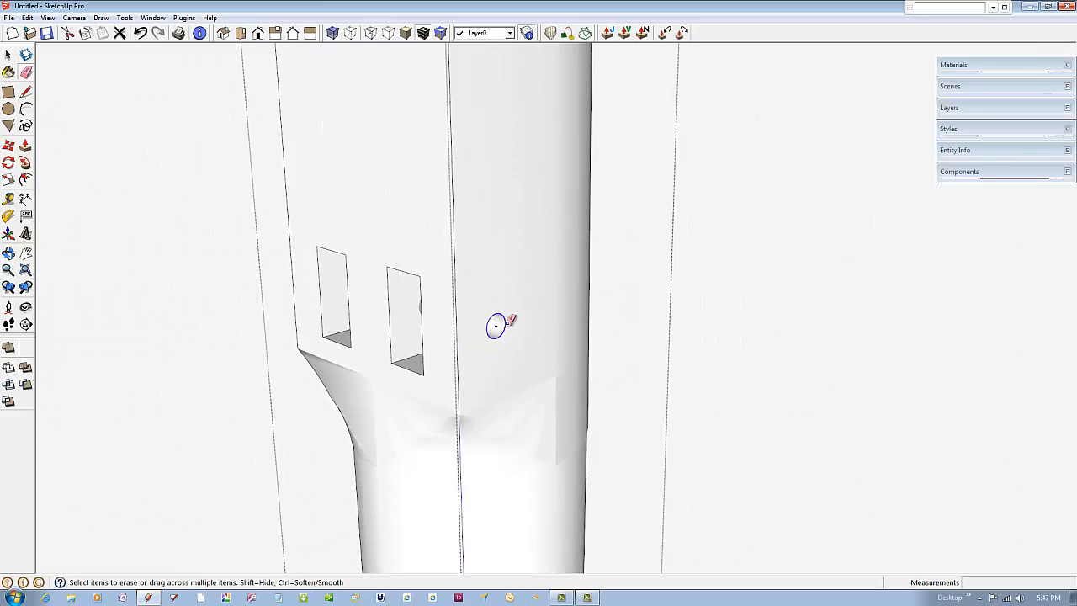
pyautogui.rightClick(672, 303)
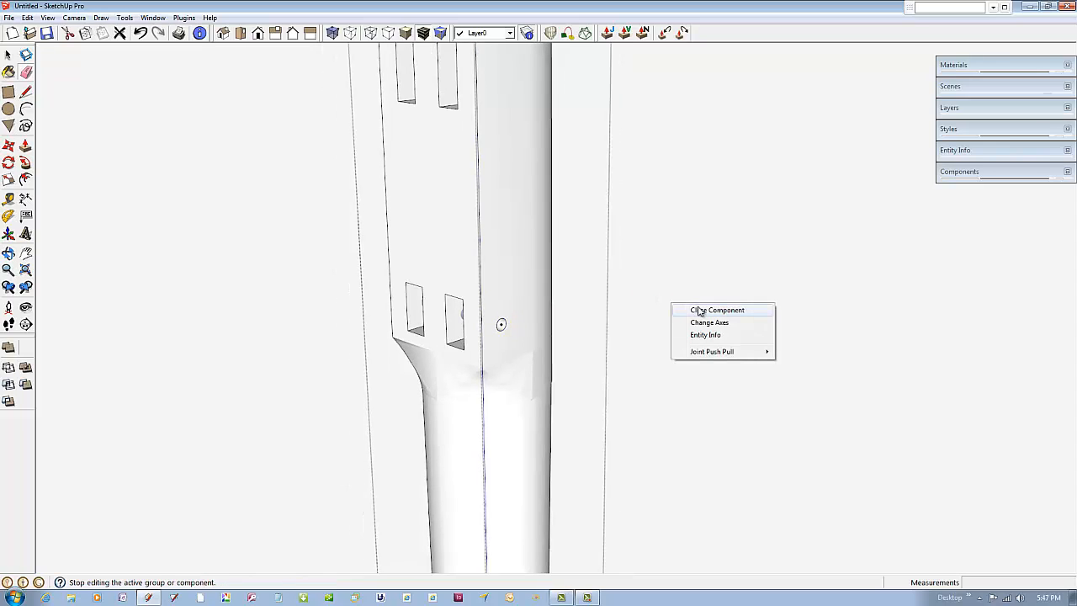
pyautogui.click(704, 310)
pyautogui.scroll(-4, 523, 357)
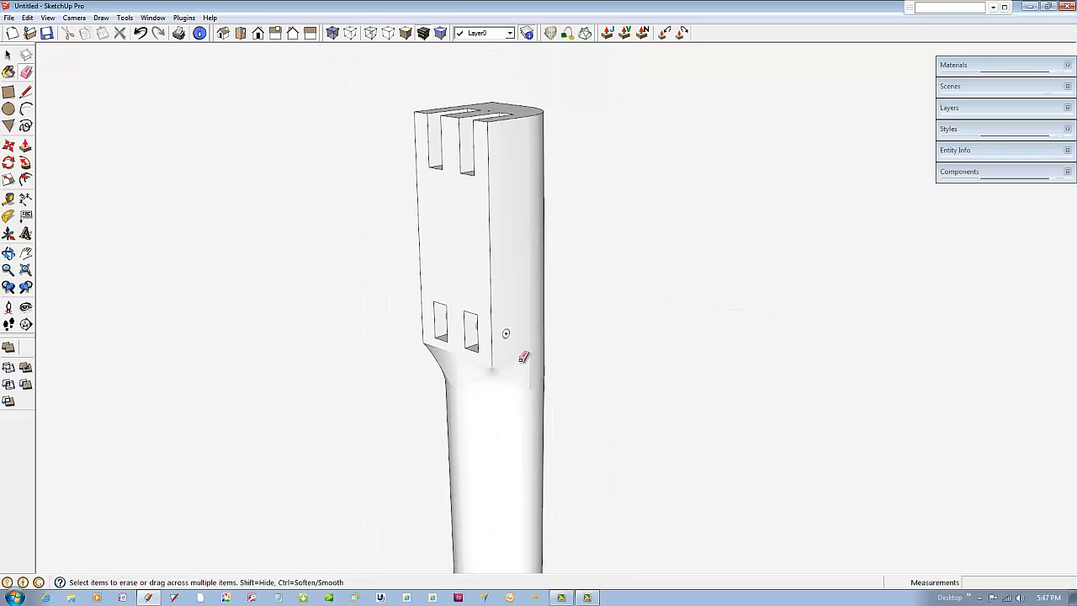